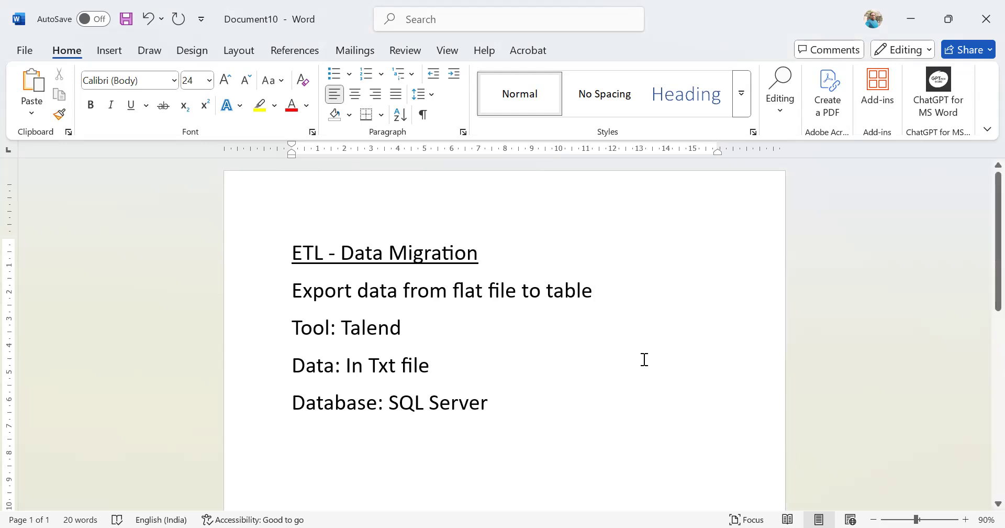
Review the ETL data migration outline in the document: the flat-file-to-table task, the tool, the data source and the database
drag(288, 290, 575, 290)
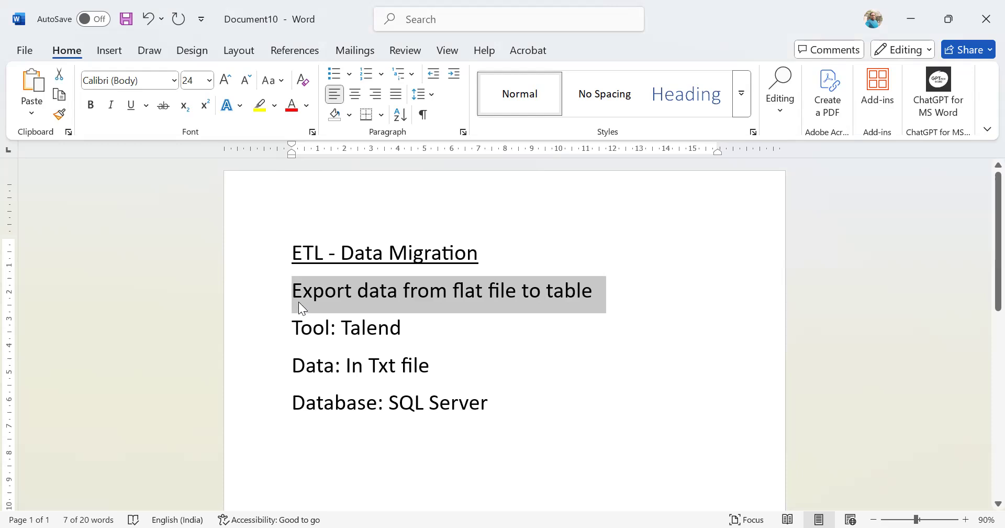
double_click(454, 298)
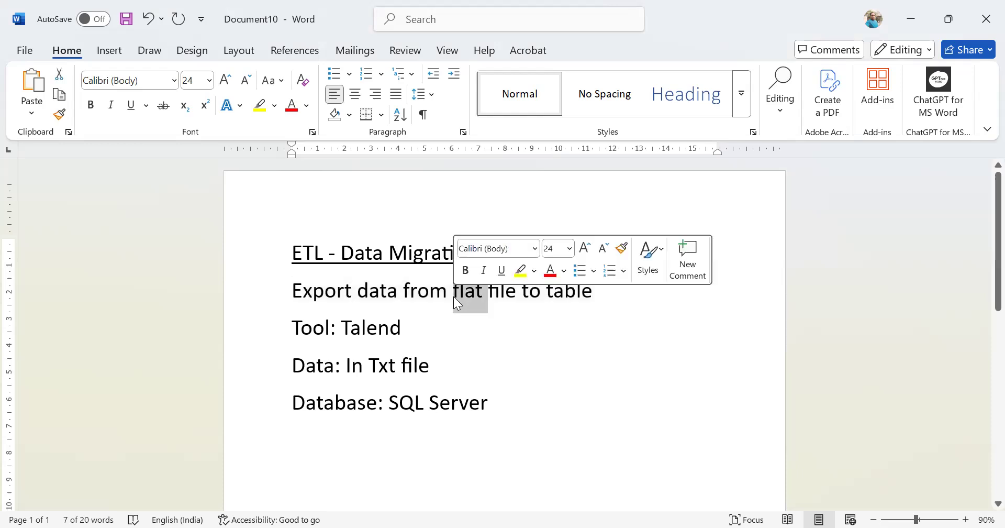
double_click(564, 294)
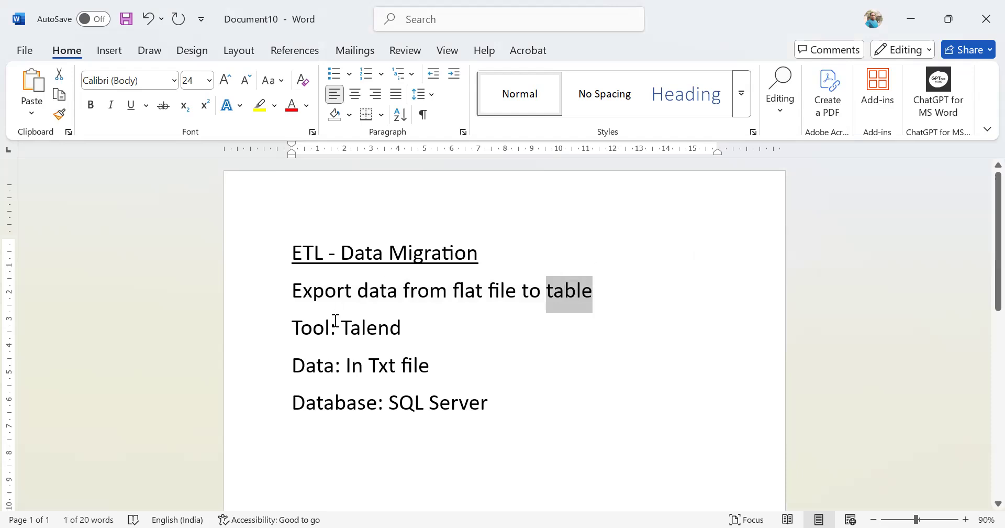
drag(285, 325, 450, 330)
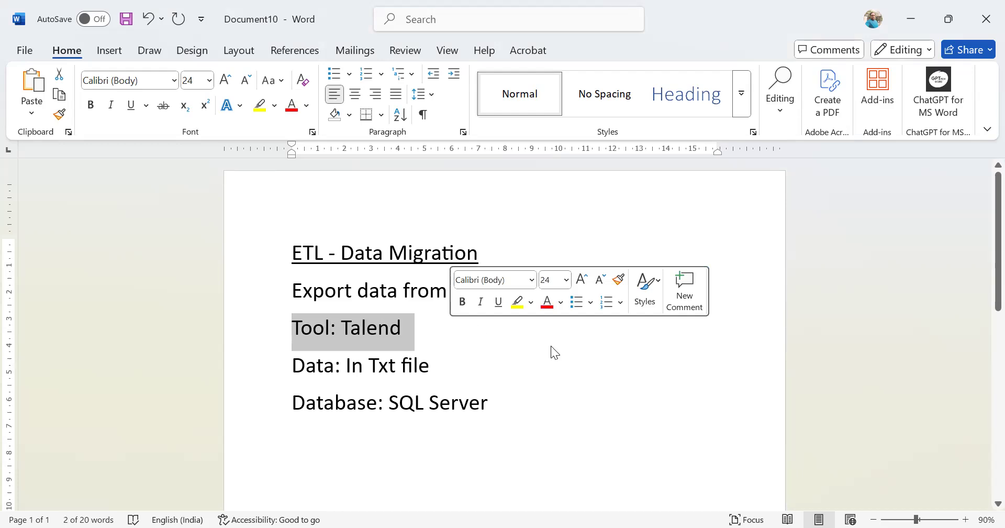
double_click(382, 366)
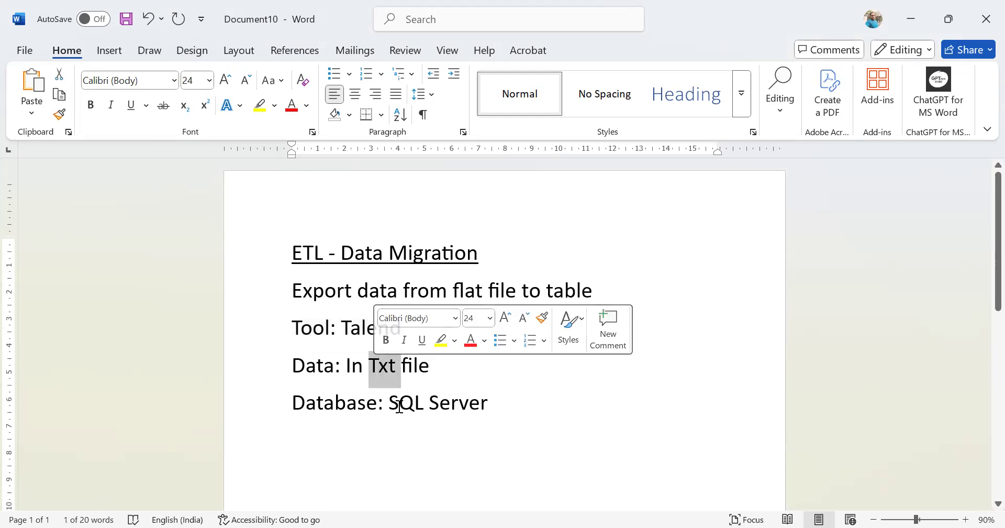
drag(390, 404, 516, 404)
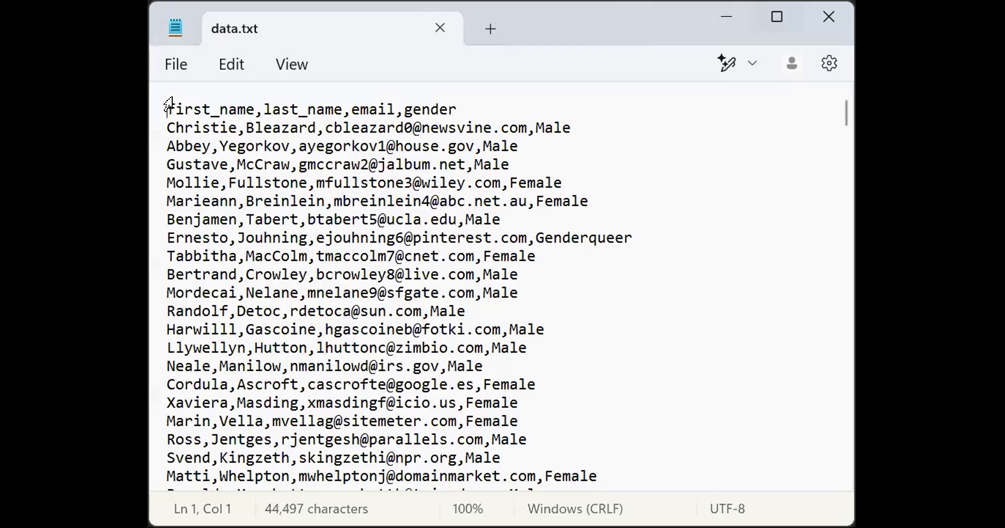
Maximize the data.txt window in Notepad and highlight the header row with the nine records below it
click(777, 17)
key(shift+Down)
key(shift+Down)
key(shift+Down)
key(shift+Down)
key(shift+Down)
key(shift+Down)
key(shift+Down)
key(shift+Down)
key(shift+Down)
key(shift+Down)
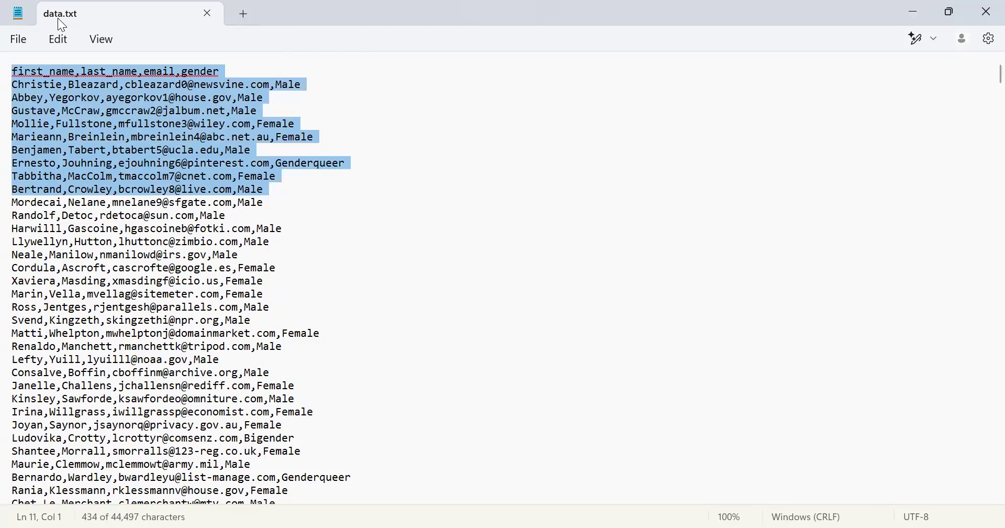
Look through the records further down in data.txt, return to the start of the file and clear the selection
scroll(252, 289, down, 9)
scroll(252, 289, down, 11)
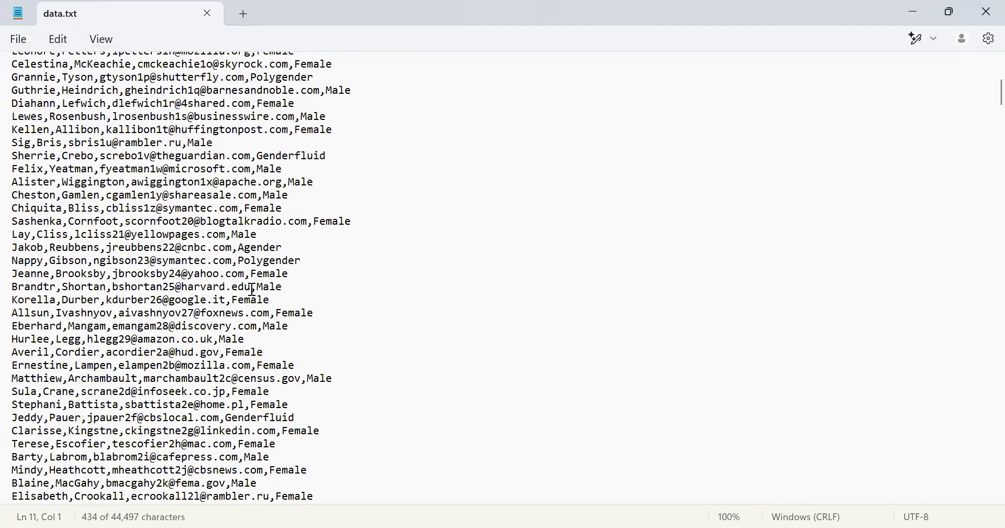
scroll(252, 288, down, 20)
scroll(253, 289, down, 15)
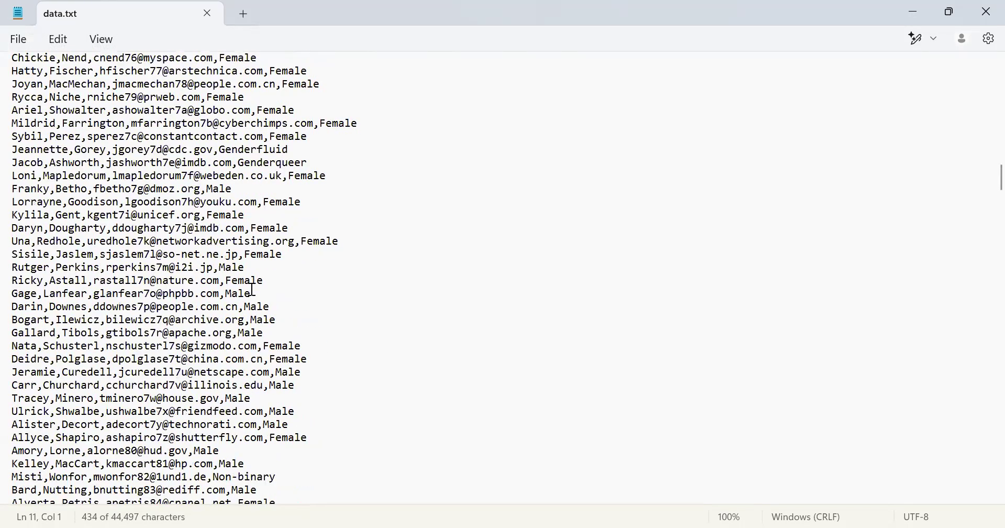
scroll(981, 183, down, 18)
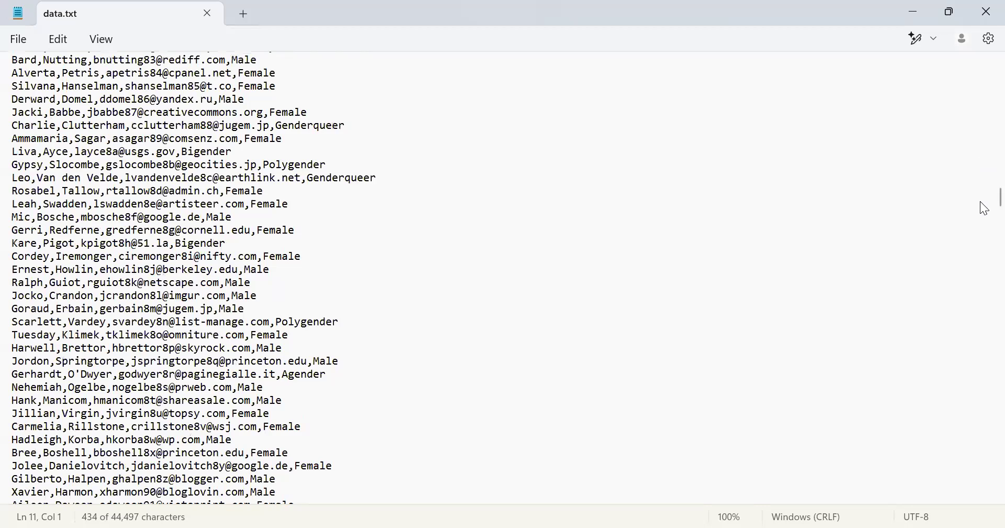
drag(982, 207, 984, 78)
scroll(314, 212, up, 5)
click(386, 235)
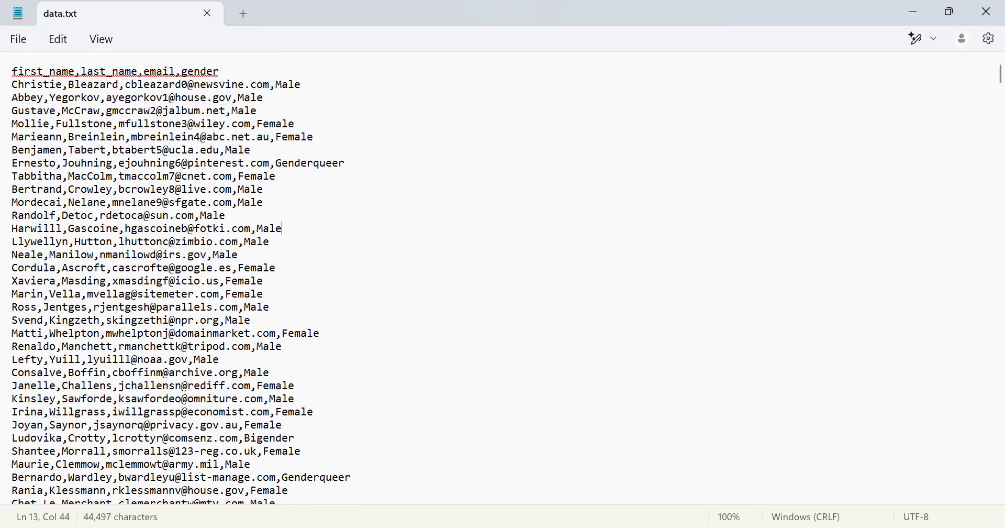
Switch to Talend Open Studio and start a new job under Job Designs with the name Txt_Data_Import
key(alt+Tab)
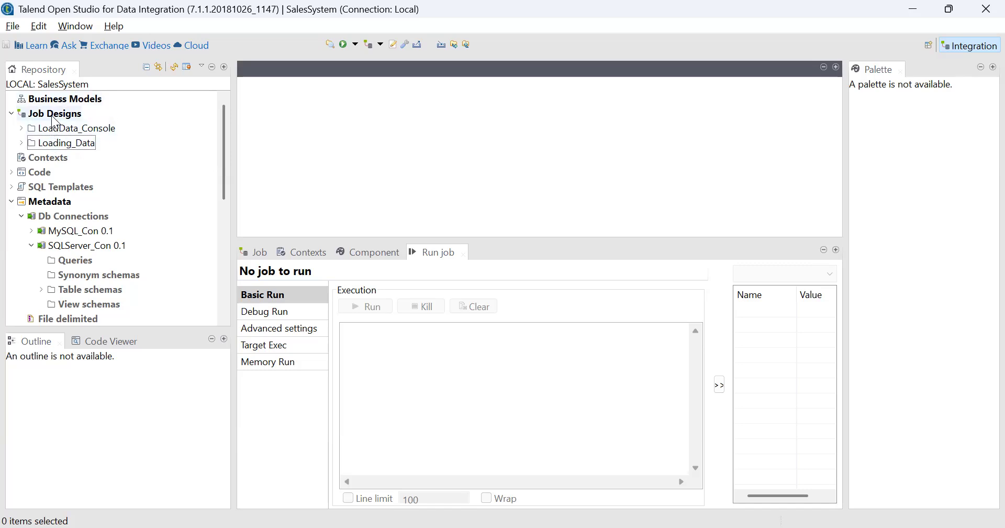
right_click(71, 116)
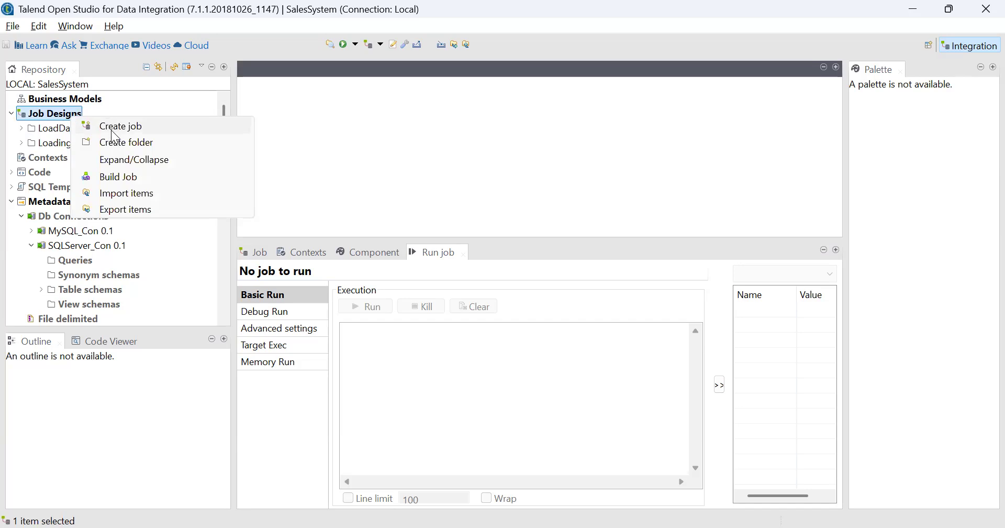
click(111, 130)
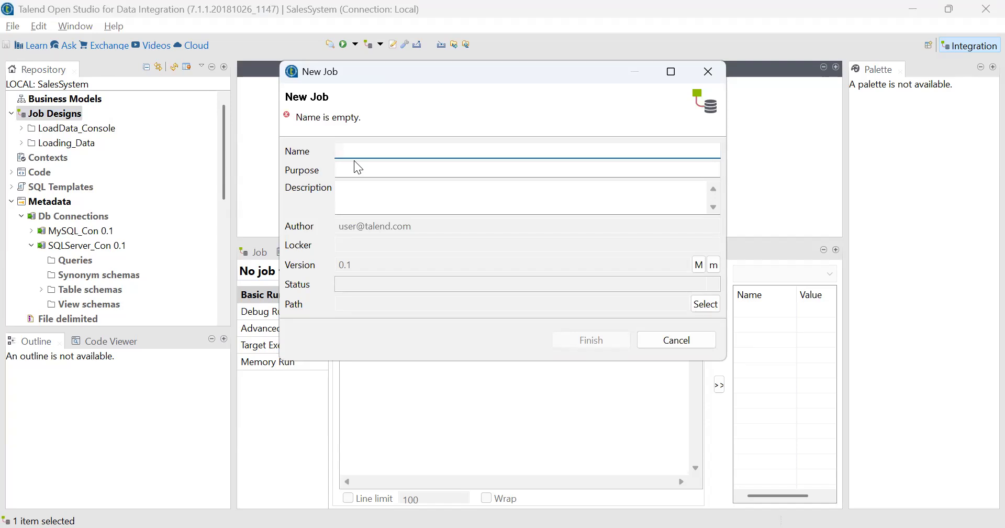
text(T)
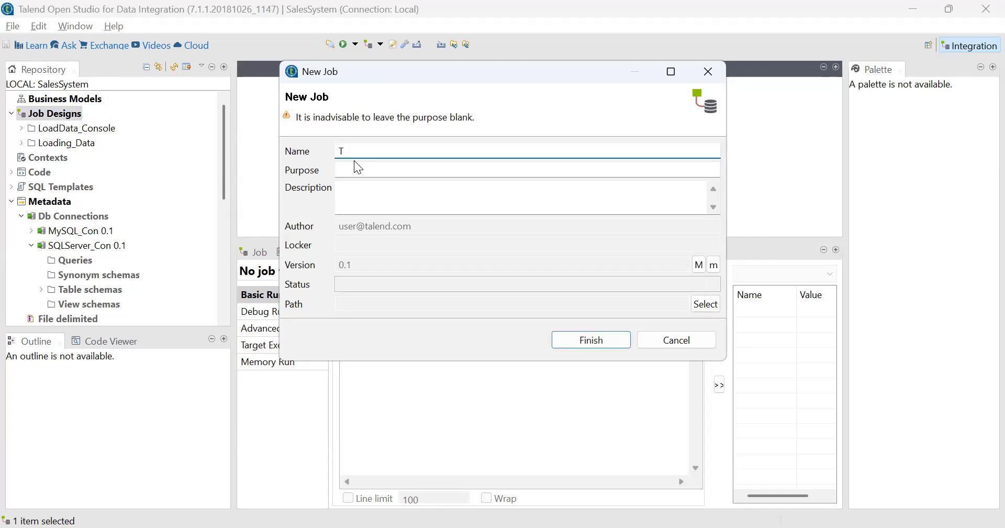
text(ext)
key(BackSpace)
key(BackSpace)
key(BackSpace)
text(xt)
text(_Sale)
key(BackSpace)
key(BackSpace)
key(BackSpace)
key(BackSpace)
text(Data_Import)
Enter the purpose "Importing text data" and the description "Importing text data into SQL Server", and create the job
click(359, 176)
text(Imp)
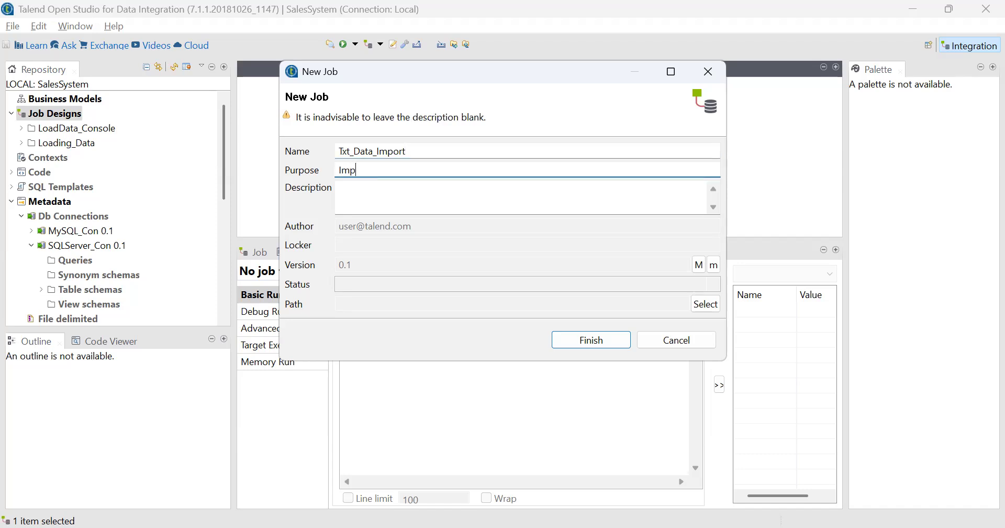
text(orting text data)
click(379, 194)
click(454, 171)
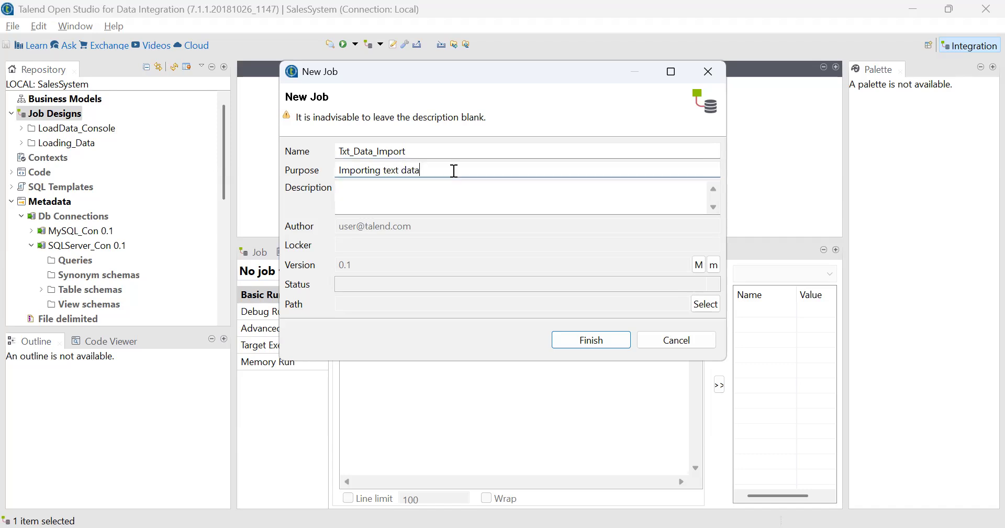
drag(454, 171, 187, 170)
key(ctrl+c)
click(384, 195)
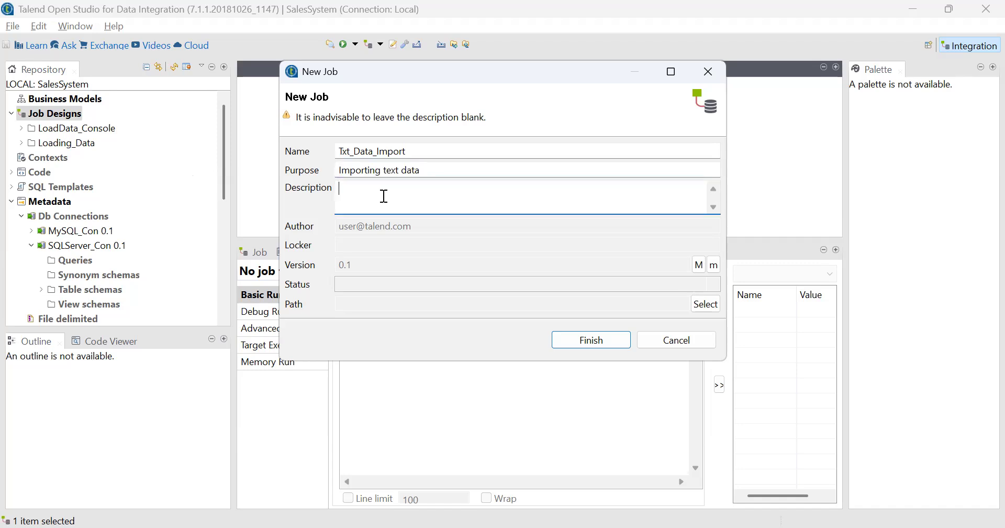
key(ctrl+v)
text(into SQL Server)
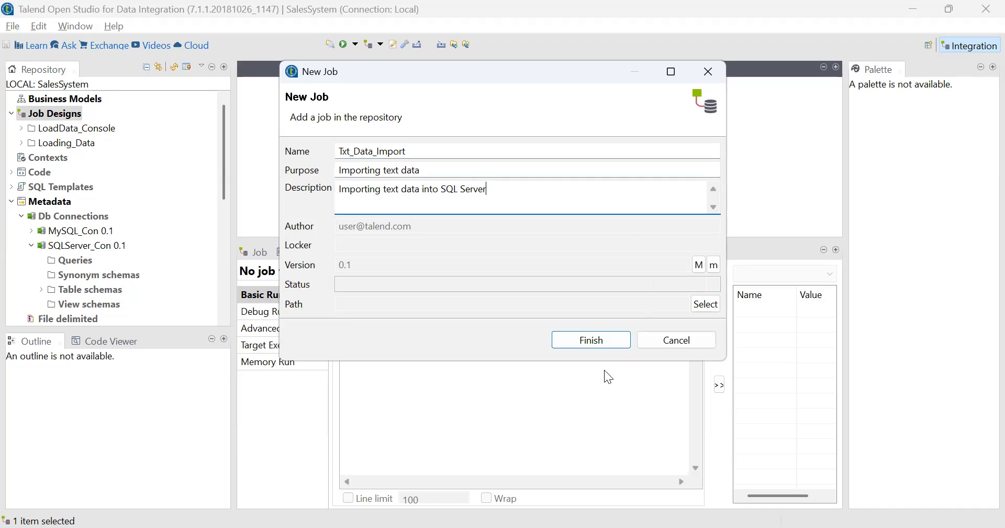
click(604, 340)
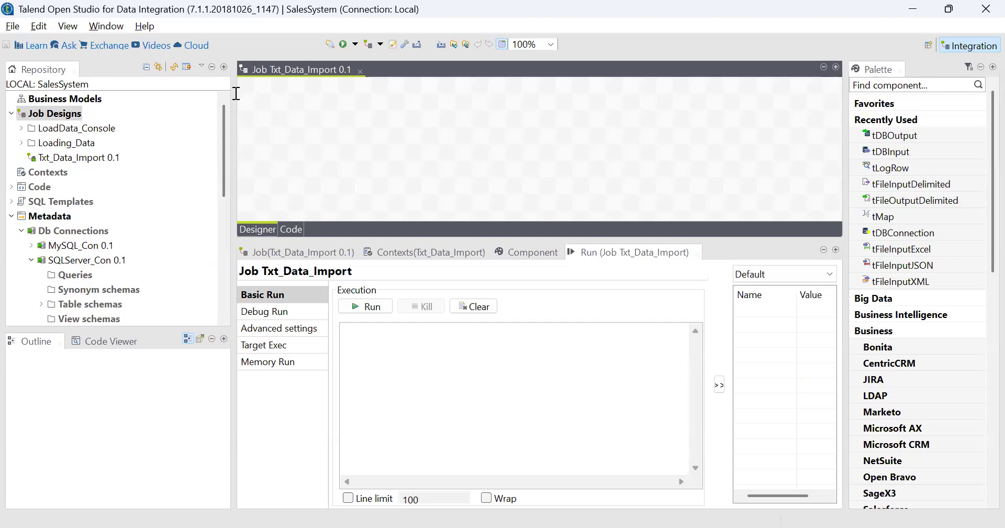
Switch to data.txt in Notepad and examine the header row and the separators between the fields of the first record
key(alt+Tab)
drag(71, 87, 63, 88)
click(78, 67)
triple_click(20, 72)
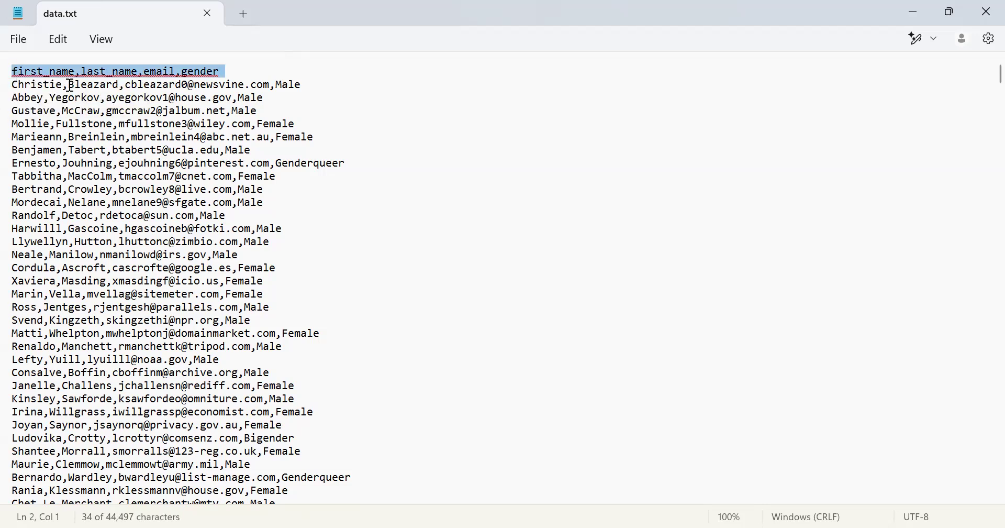
drag(61, 84, 12, 84)
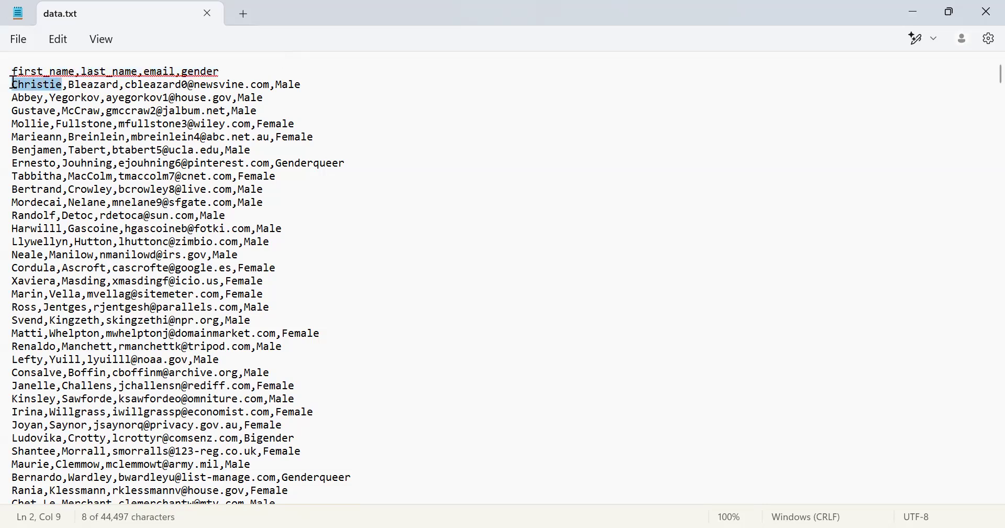
click(66, 84)
click(120, 84)
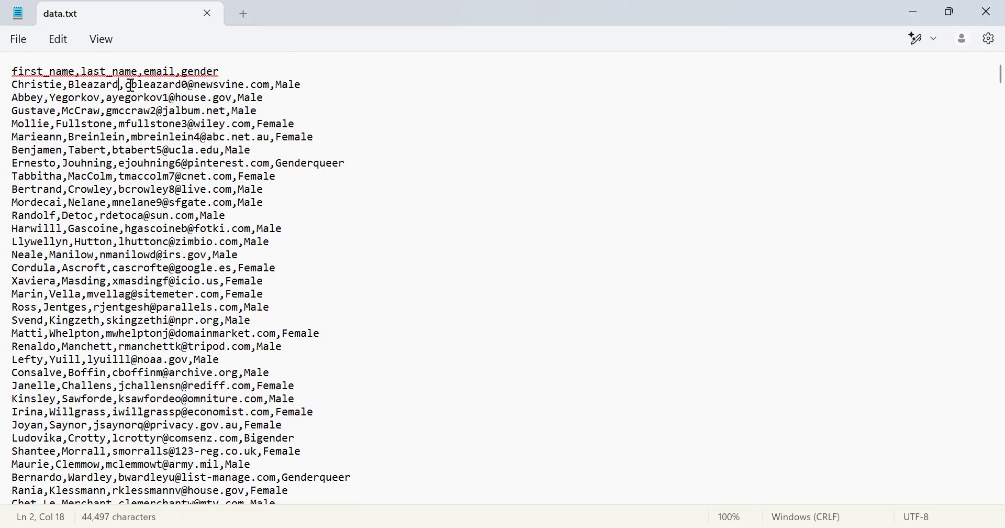
click(276, 84)
Switch back to Talend, add a tFileInputDelimited component to the widened job canvas, reposition it and open its settings
key(alt+Tab)
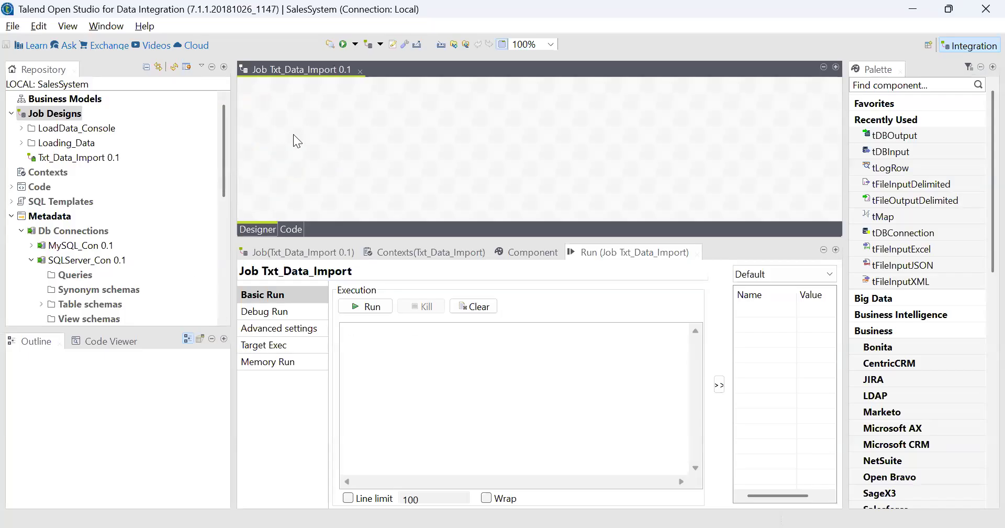
text(tfi)
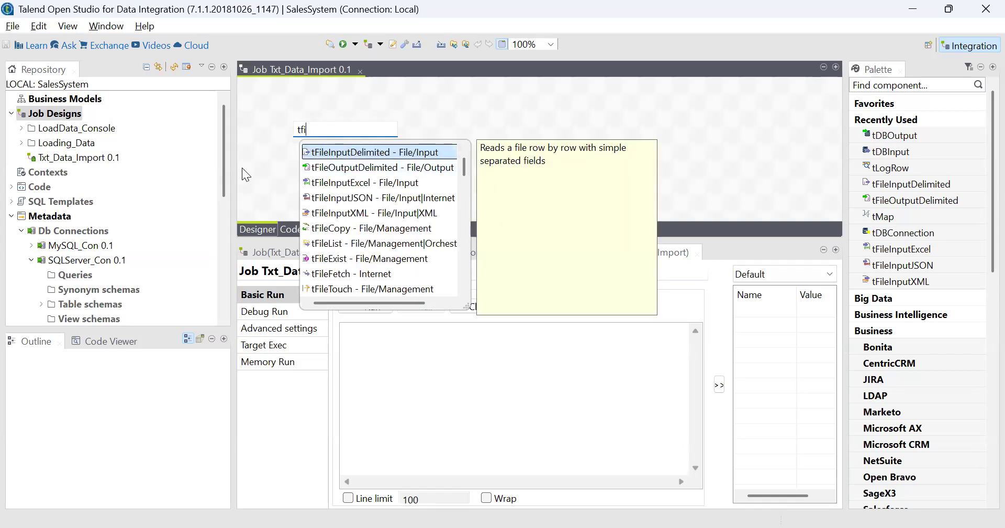
key(Return)
drag(234, 181, 183, 170)
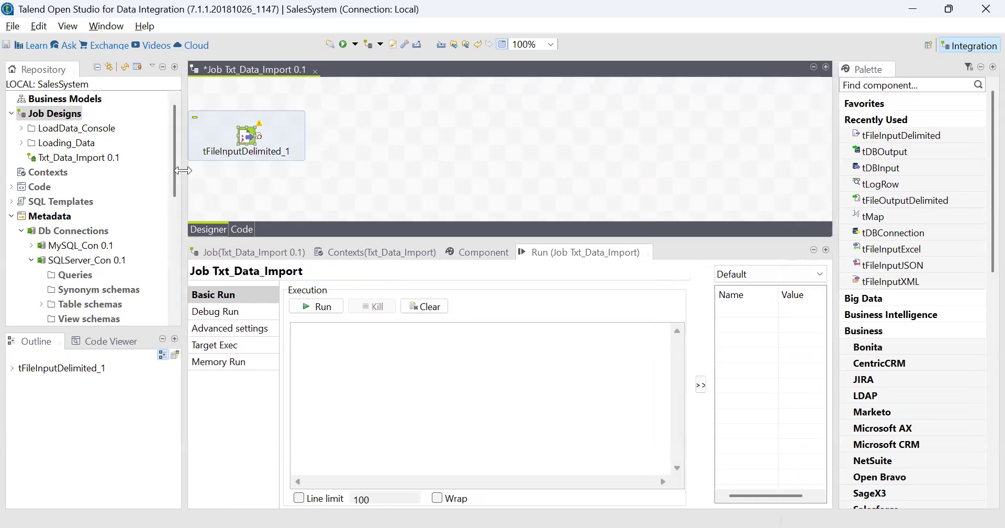
drag(237, 122, 269, 116)
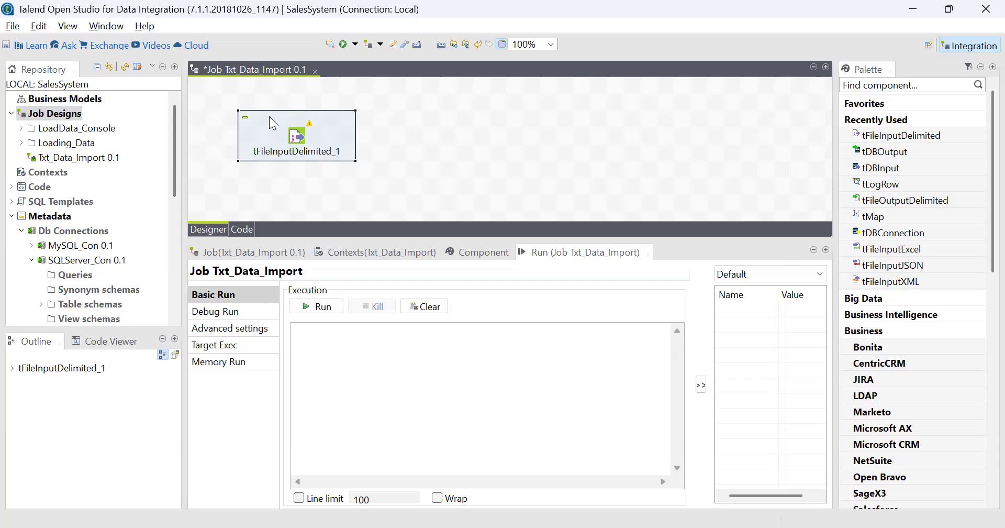
double_click(298, 138)
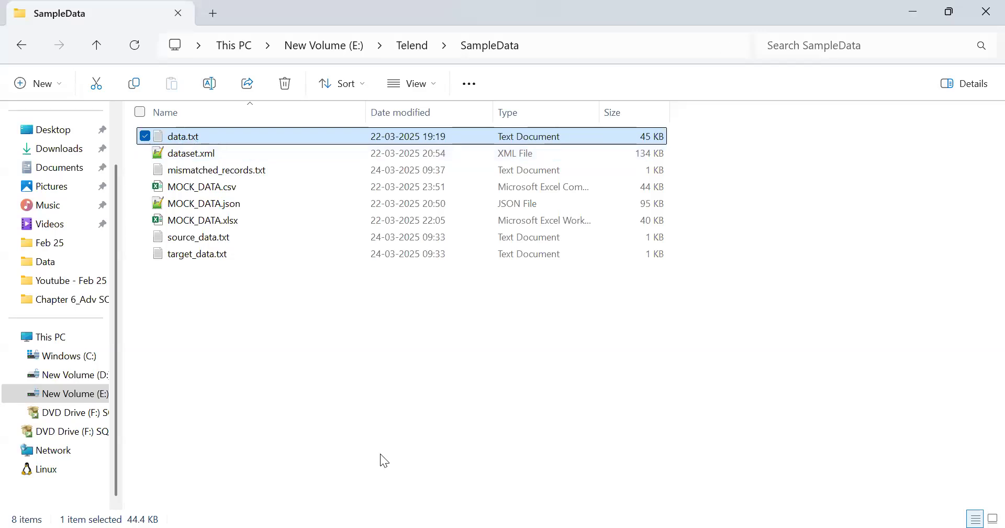
Switch to File Explorer, copy the path of the SampleData folder containing data.txt, and return to Talend
key(alt+Tab)
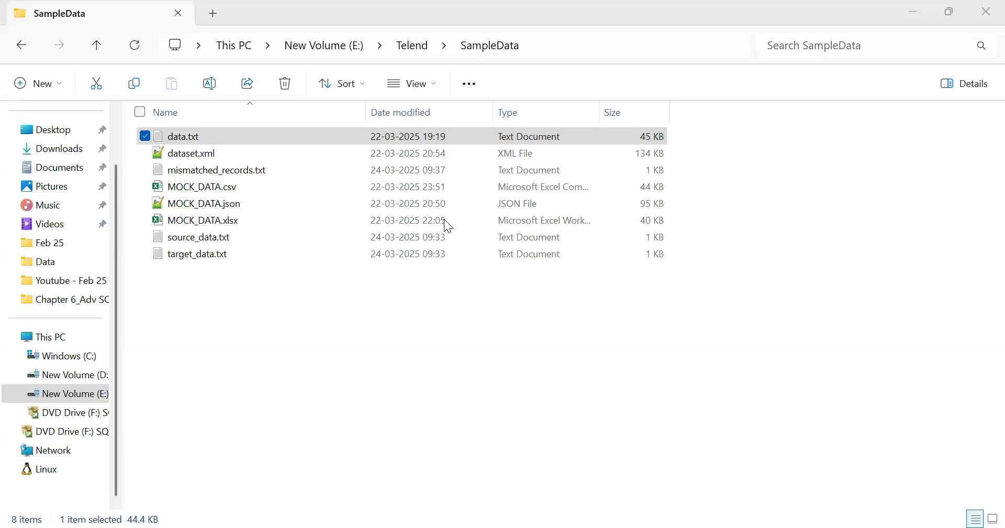
click(183, 137)
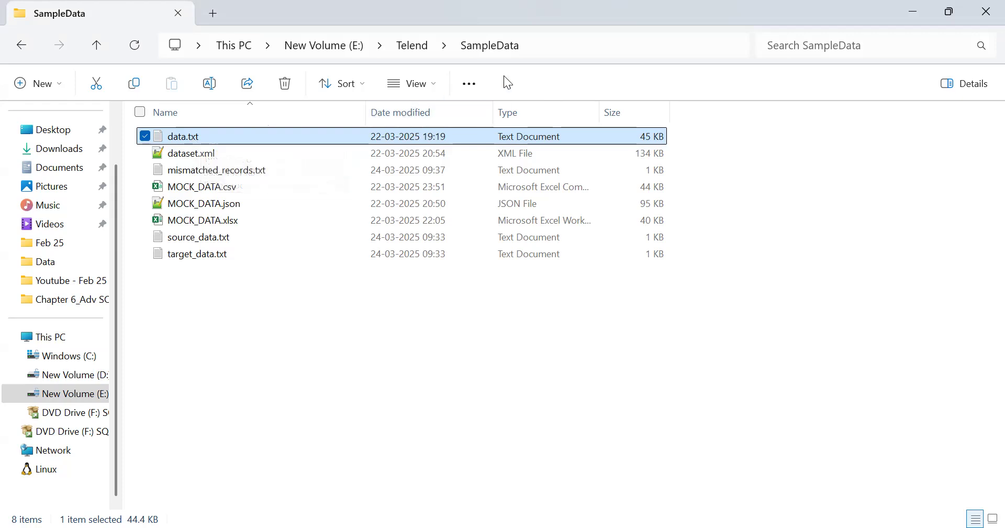
click(579, 48)
key(ctrl+c)
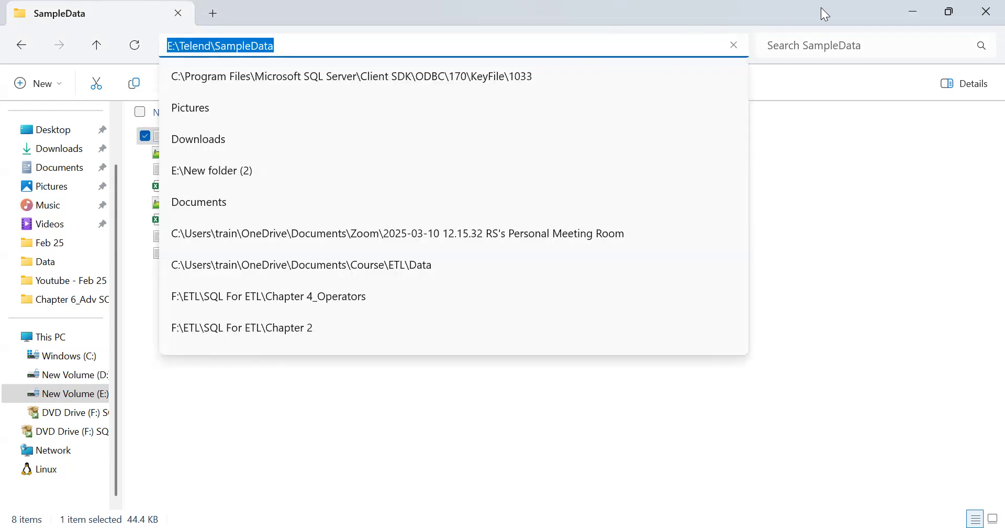
click(913, 10)
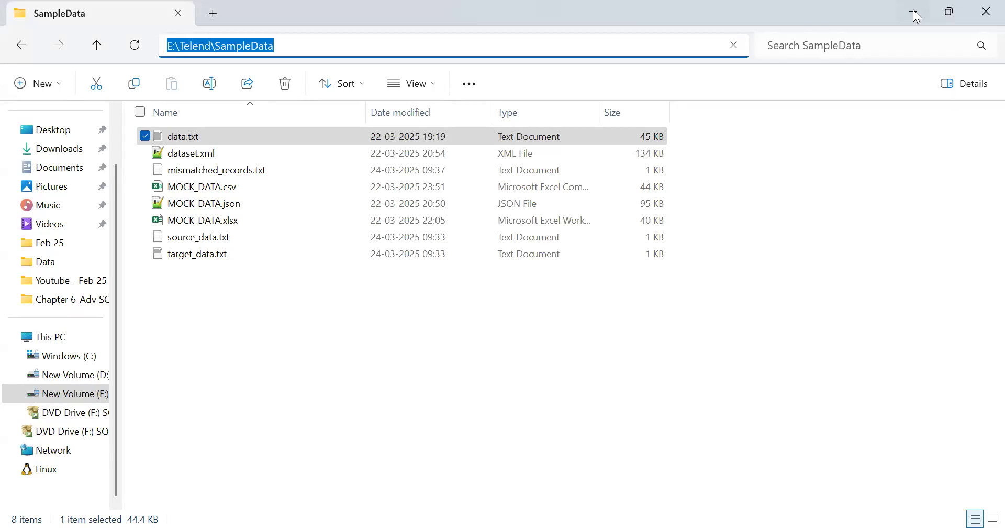
click(912, 9)
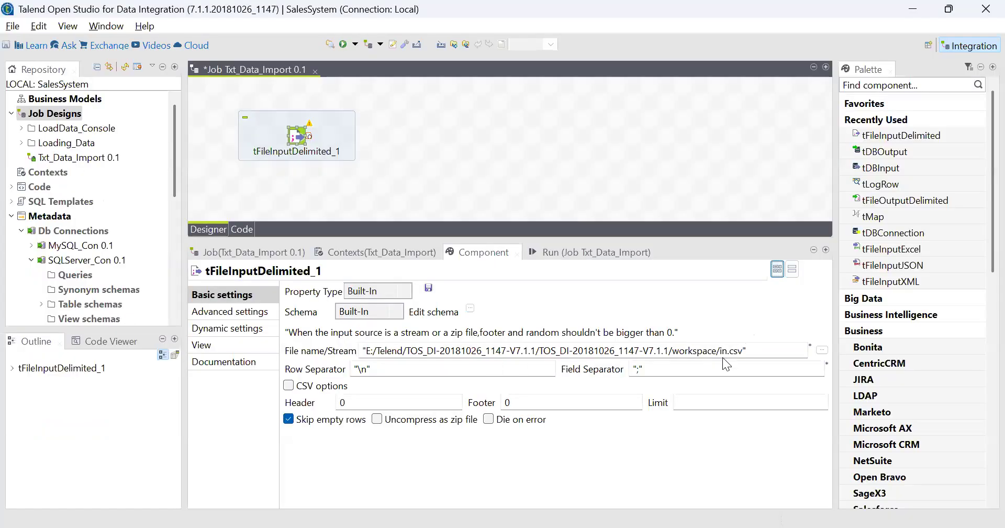
Choose data.txt from the copied SampleData folder path as the input file of tFileInputDelimited_1
click(822, 350)
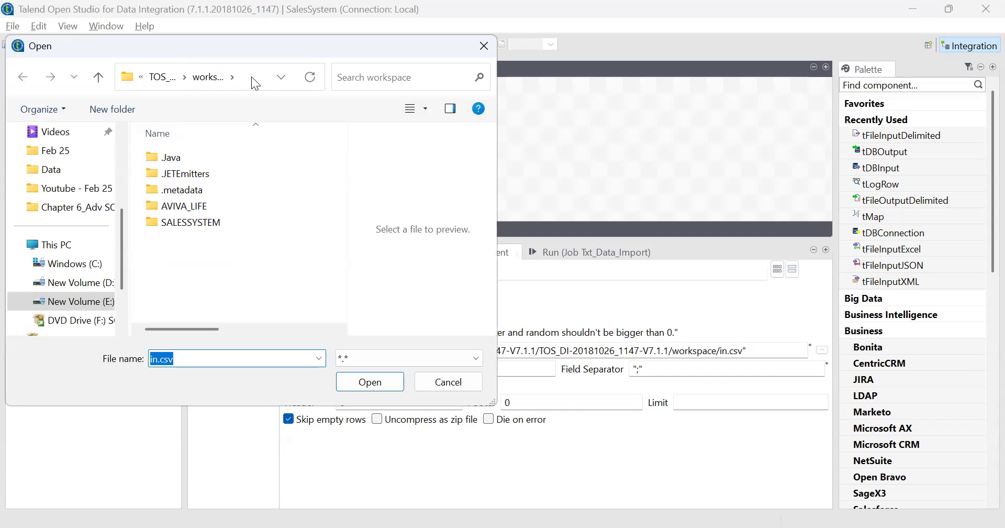
click(252, 77)
key(ctrl+v)
key(Return)
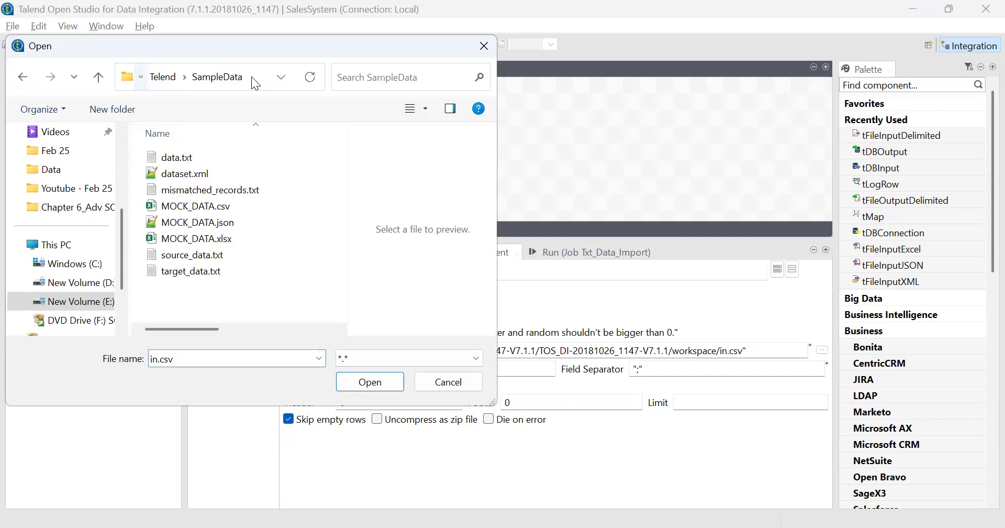
click(179, 160)
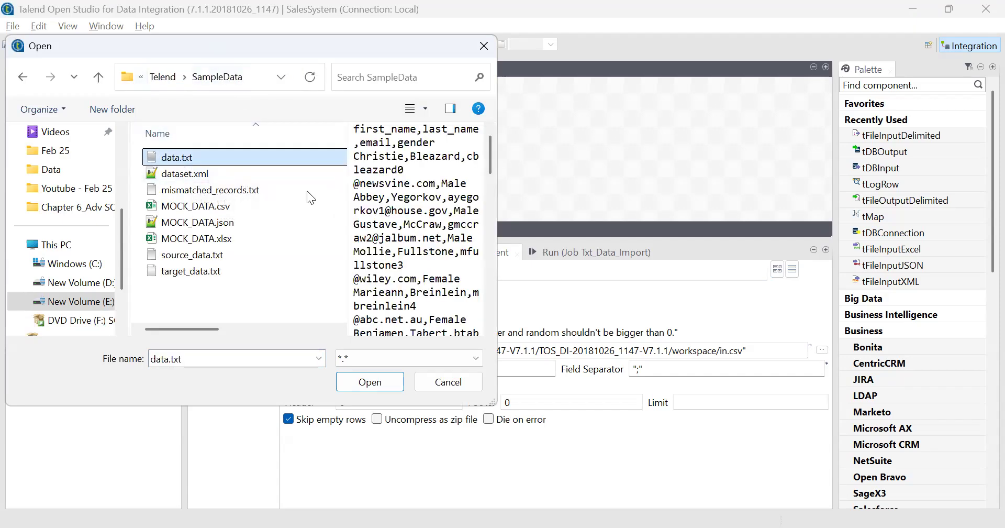
click(376, 383)
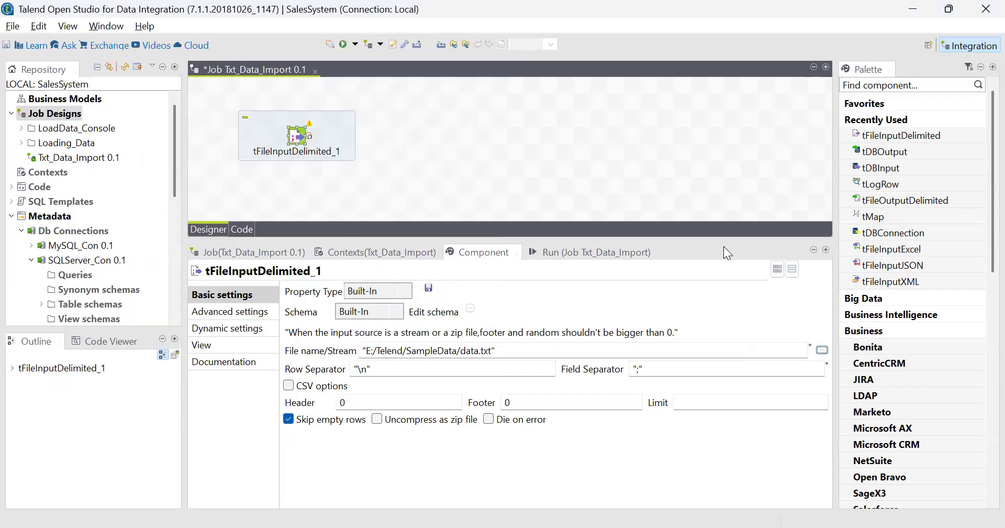
Set the field separator of tFileInputDelimited_1 to "," and its header row count to 1
click(642, 369)
key(BackSpace)
text(,)
click(346, 402)
key(BackSpace)
text(1)
Open the schema of tFileInputDelimited_1 in an enlarged window and add the columns first_name and last_name
click(471, 309)
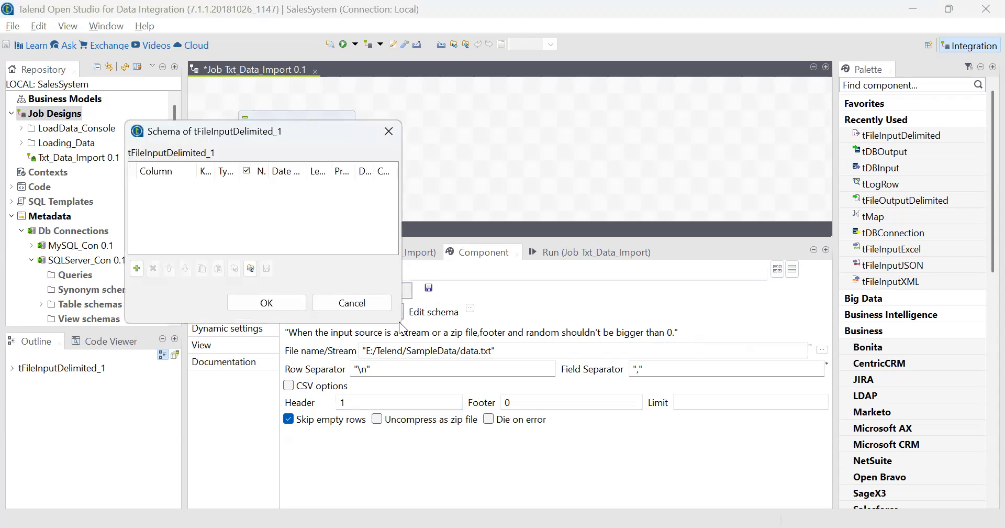
drag(401, 323, 634, 403)
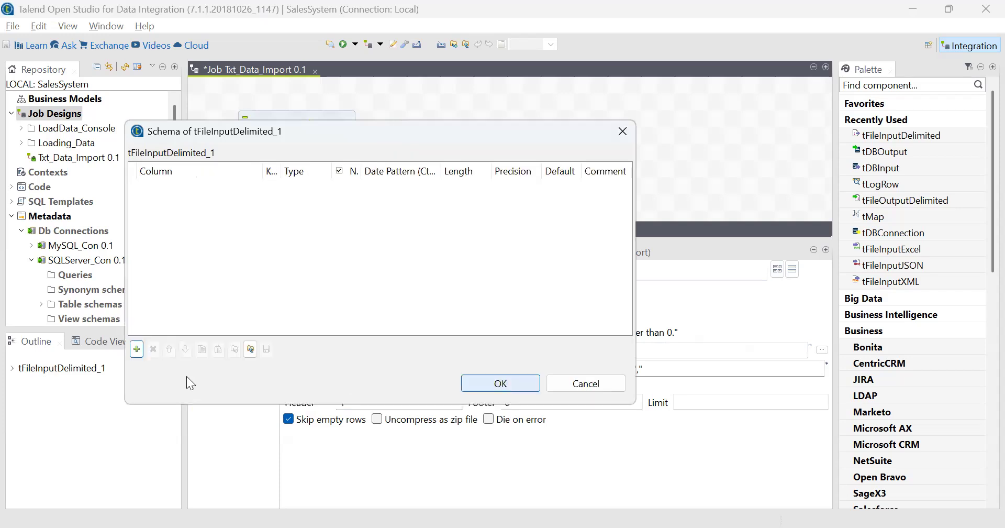
click(137, 349)
click(188, 187)
click(188, 186)
text(first_name)
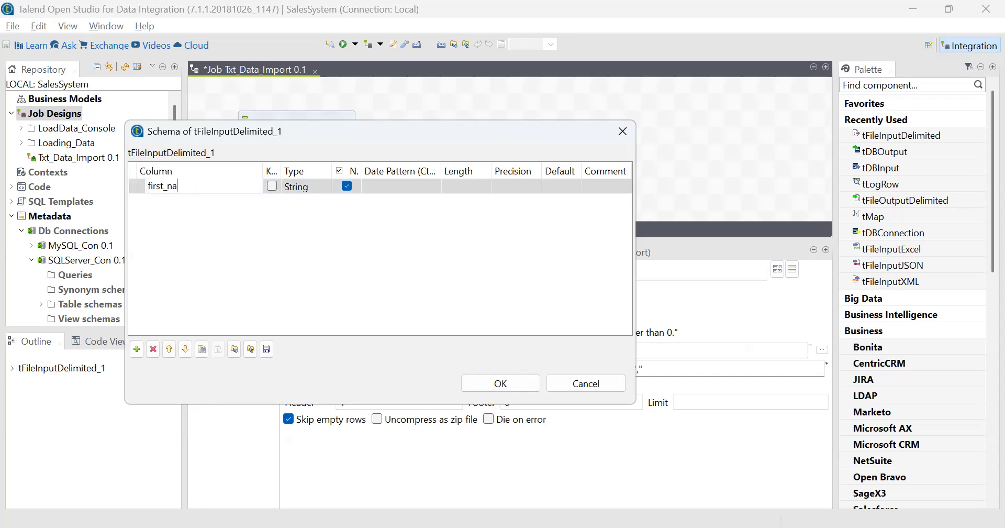
click(137, 349)
click(184, 204)
click(183, 204)
key(BackSpace)
text(last_name)
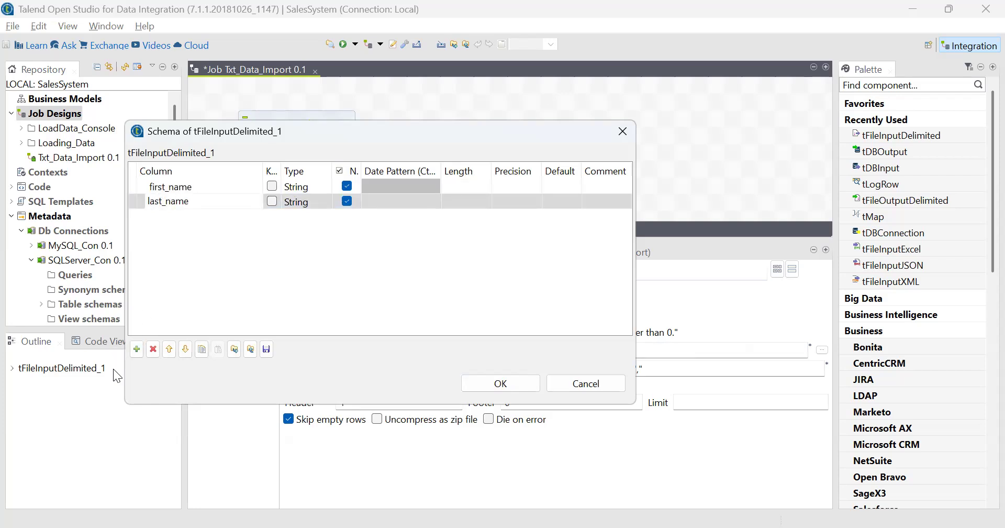
Add the columns email and gender to the input schema, widen the Nullable column and accept the schema
click(137, 349)
click(193, 216)
text(email)
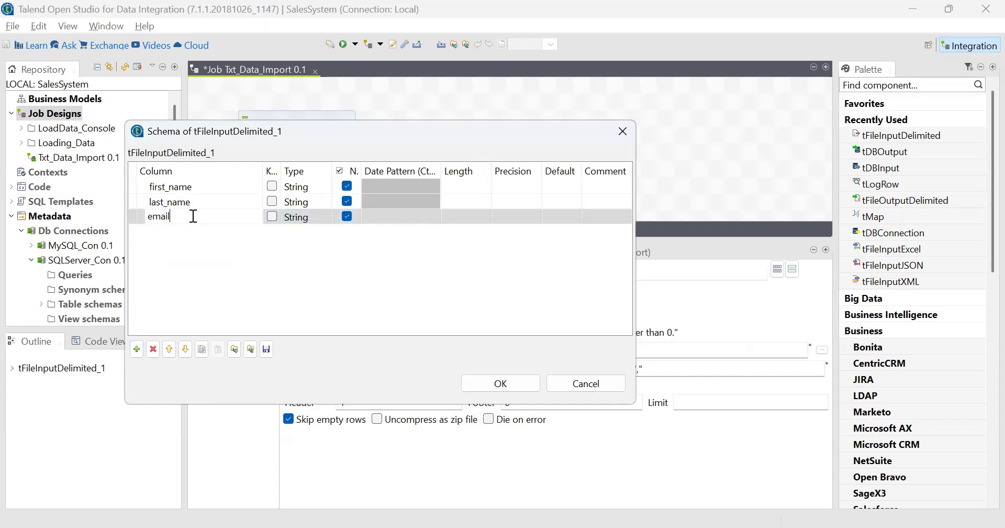
click(137, 349)
click(165, 235)
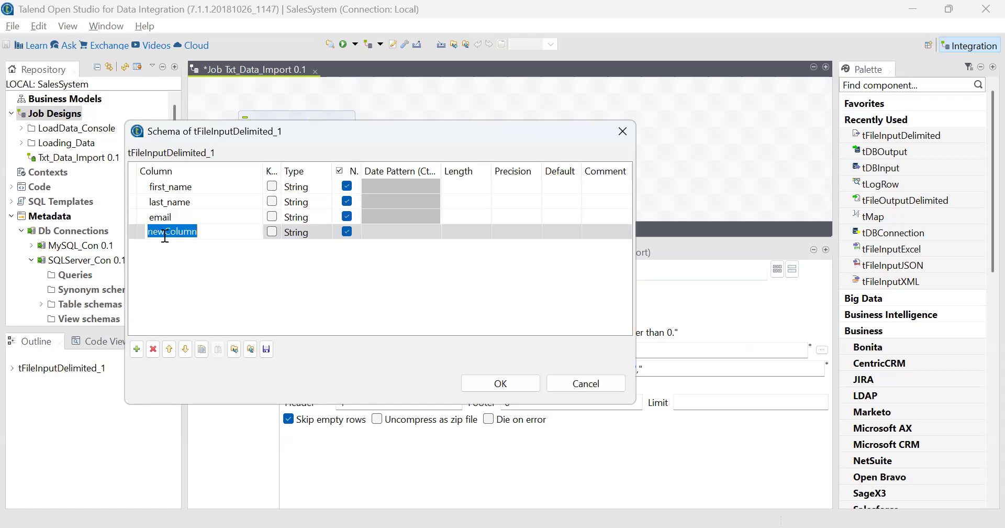
text(gender)
drag(362, 171, 442, 166)
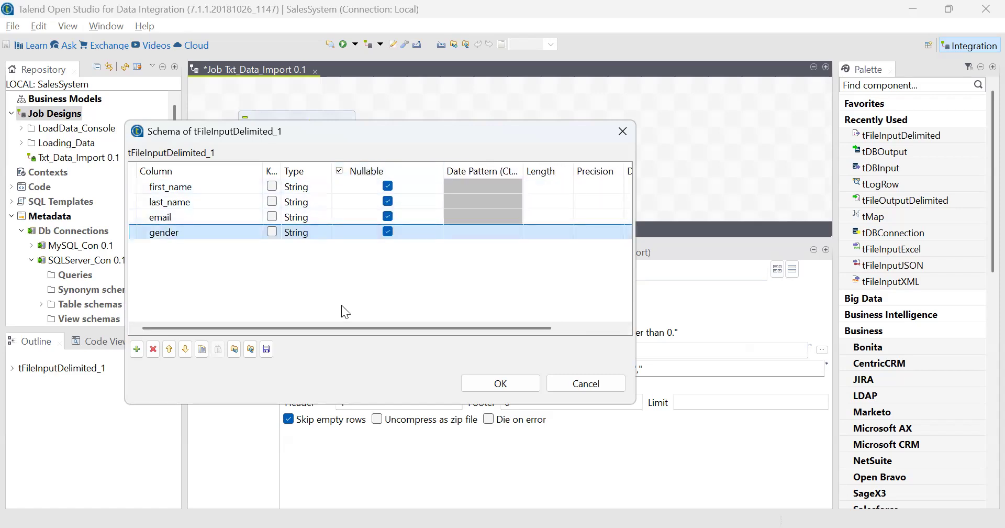
click(513, 381)
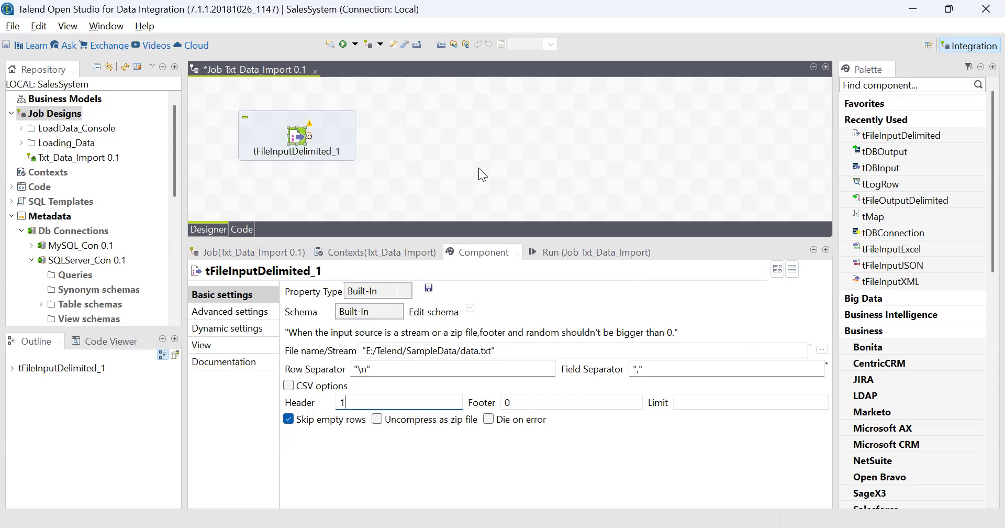
Add a tLogRow component beside tFileInputDelimited_1 on the job canvas and check its schema
click(432, 128)
text(tli)
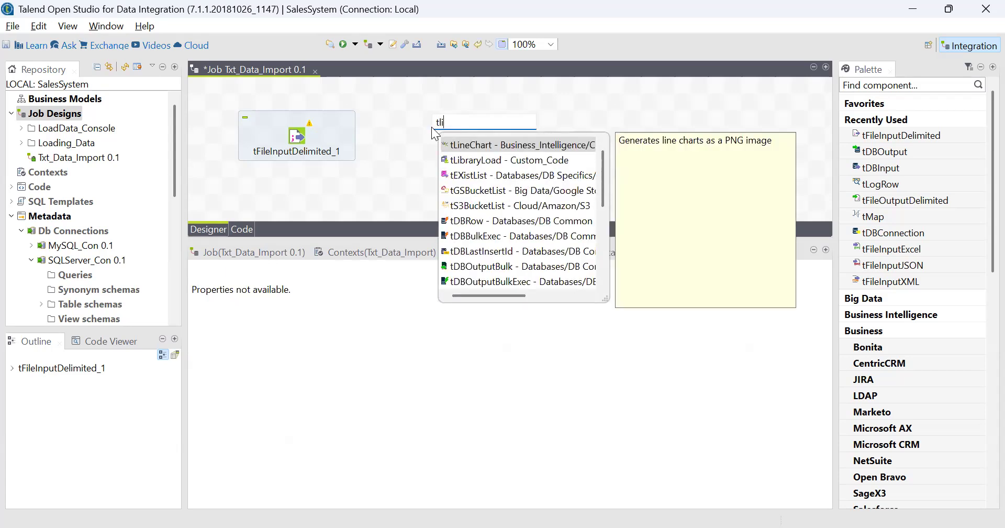
key(BackSpace)
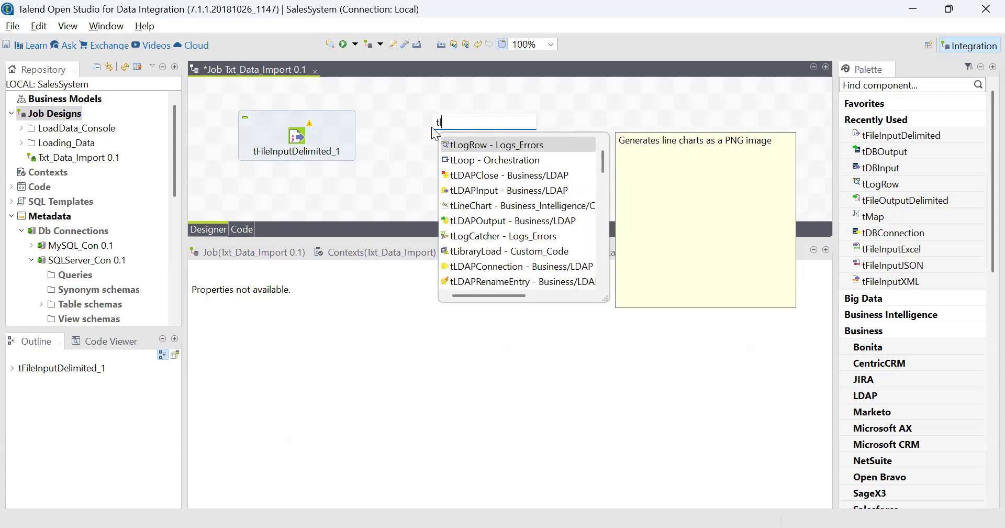
text(og)
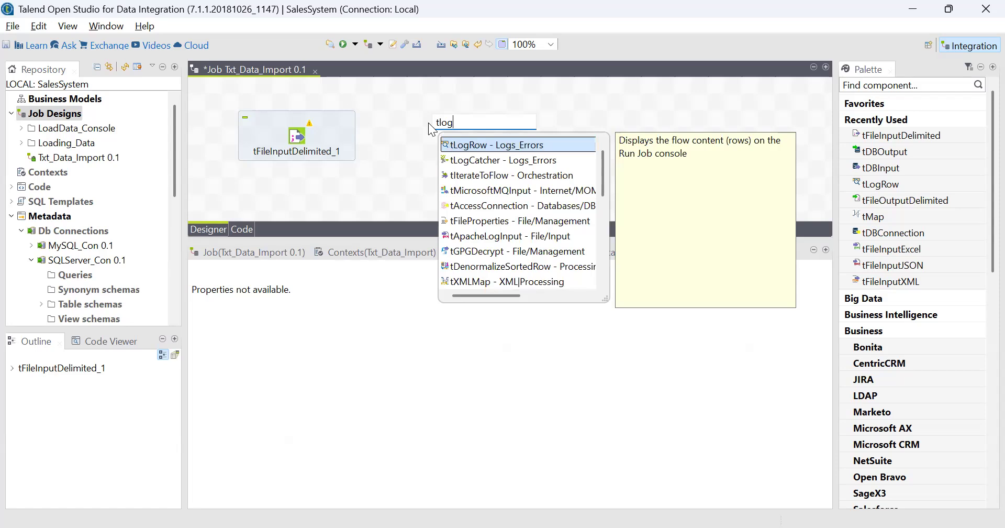
key(Return)
click(457, 139)
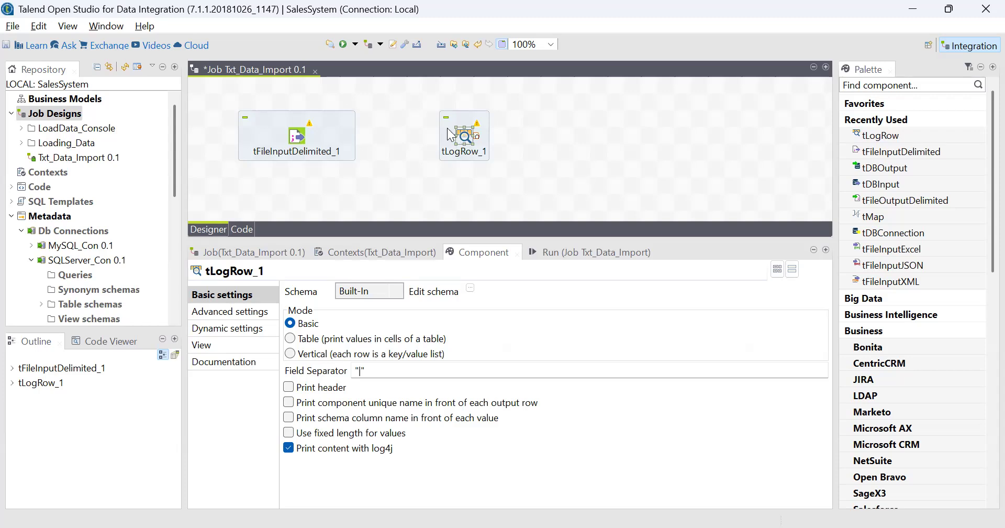
click(471, 289)
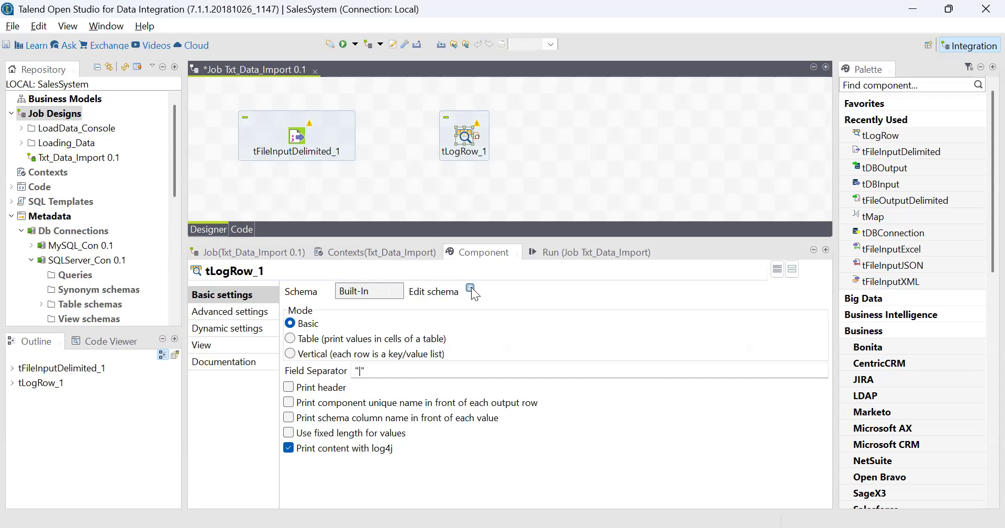
click(272, 223)
Connect tFileInputDelimited_1 to tLogRow_1 with a Main row link
click(302, 140)
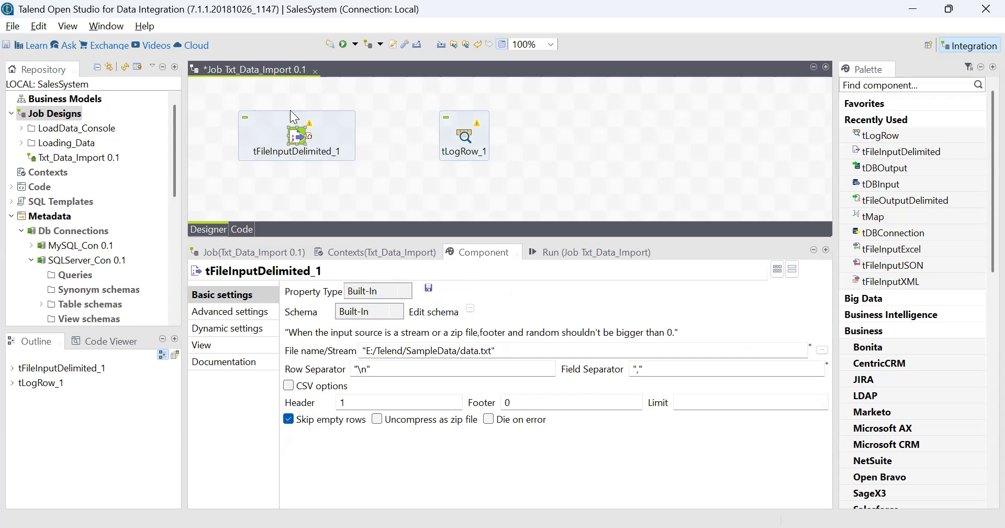
right_click(302, 143)
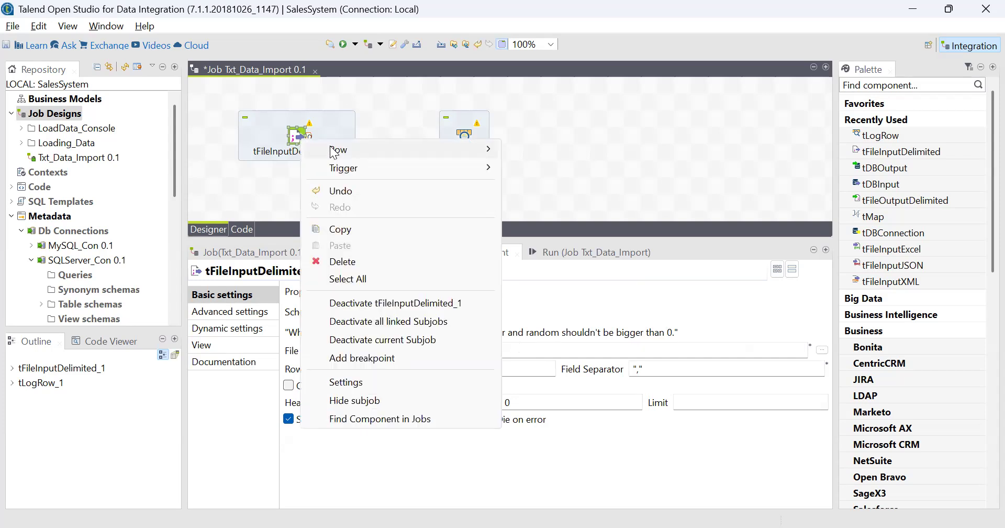
mouse_move(333, 152)
click(561, 150)
click(463, 138)
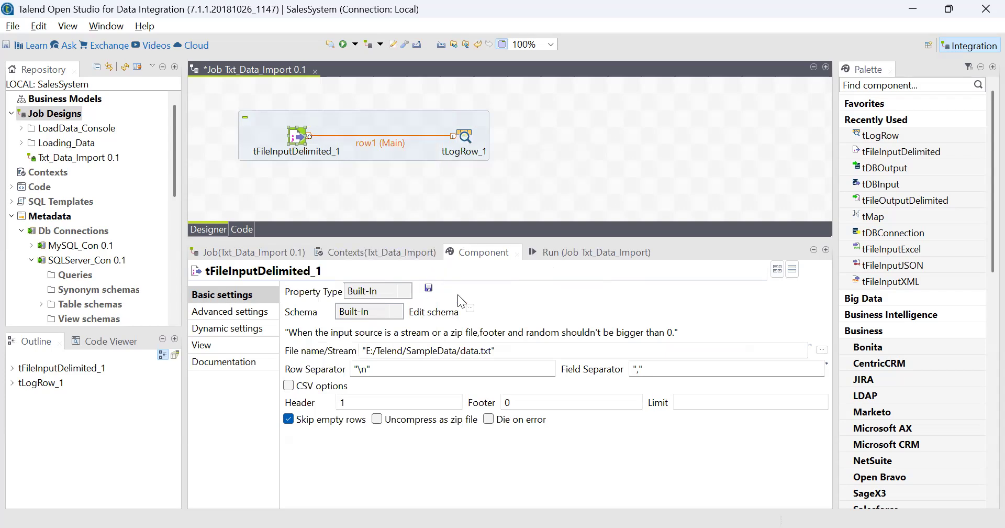
Sync the columns of tLogRow_1 with the input component, then check and accept its schema
click(463, 138)
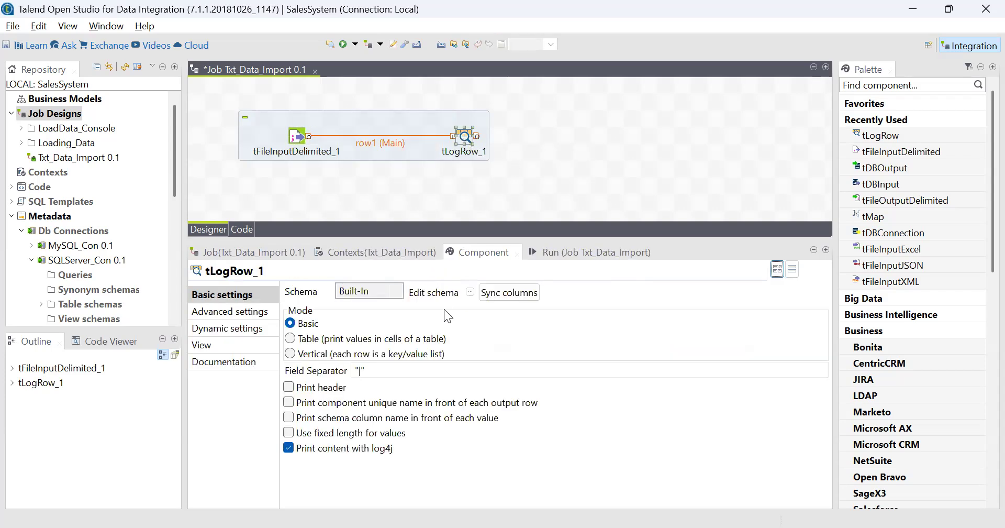
click(531, 298)
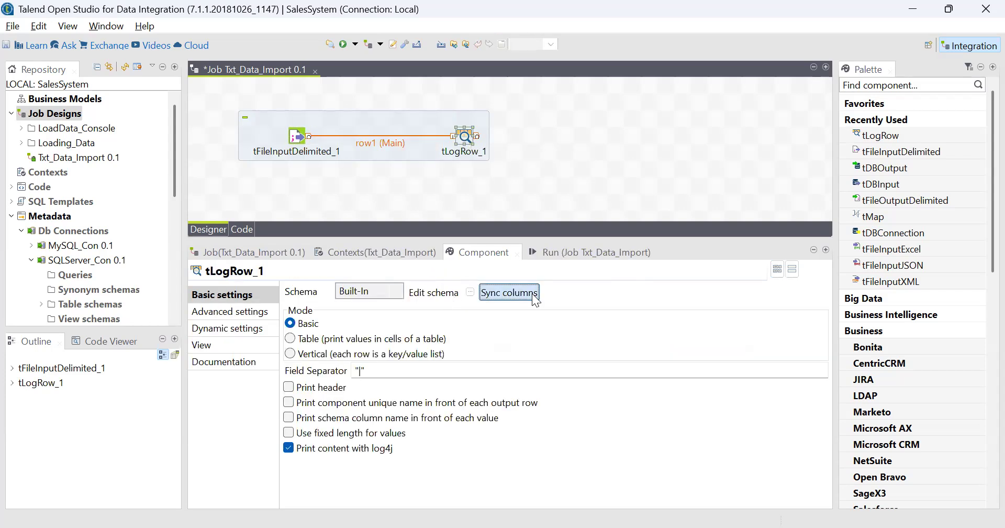
click(470, 294)
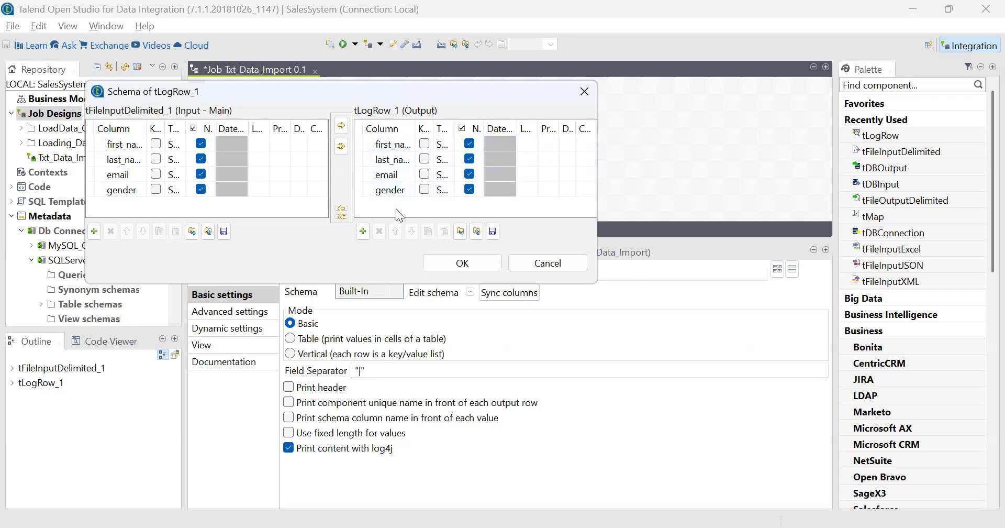
click(439, 267)
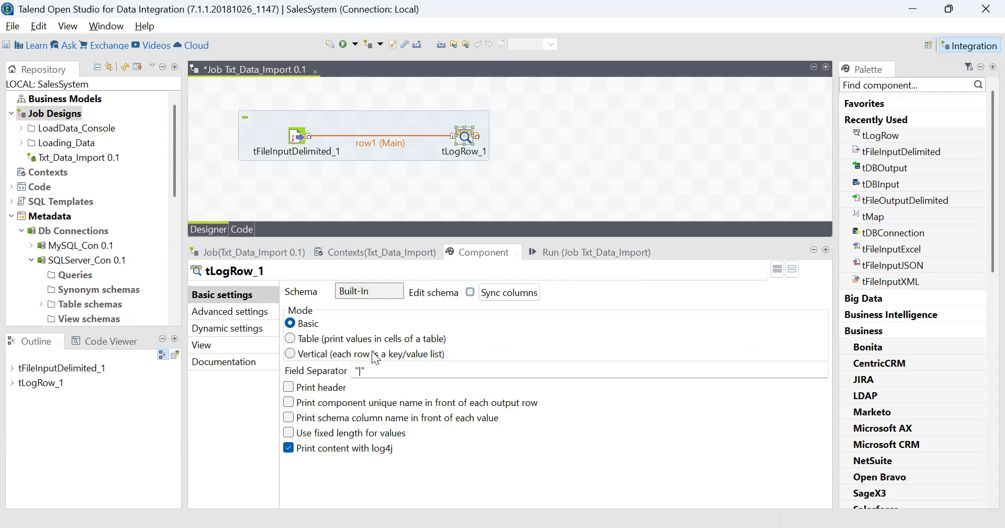
Run the Txt_Data_Import job and review the records printed in the console
click(561, 251)
click(320, 307)
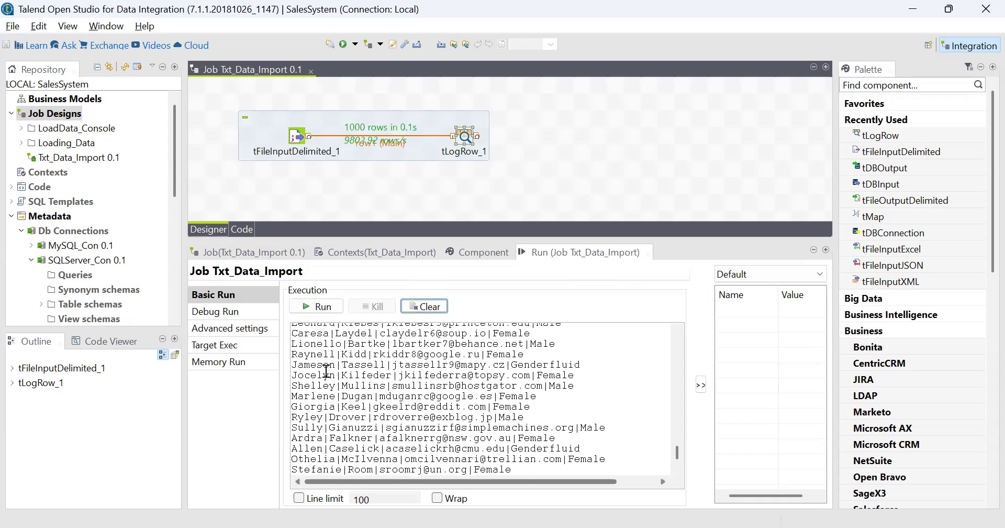
drag(323, 375, 503, 373)
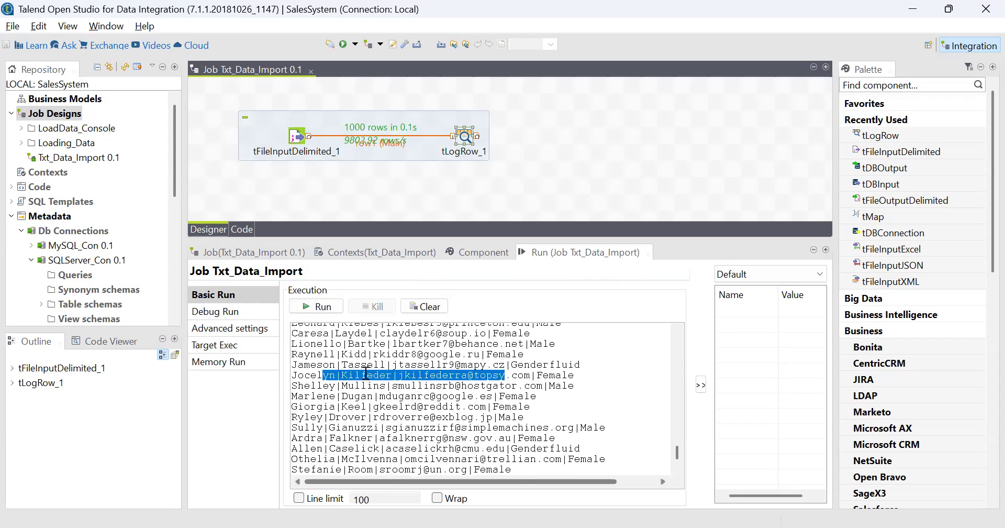
scroll(435, 376, up, 15)
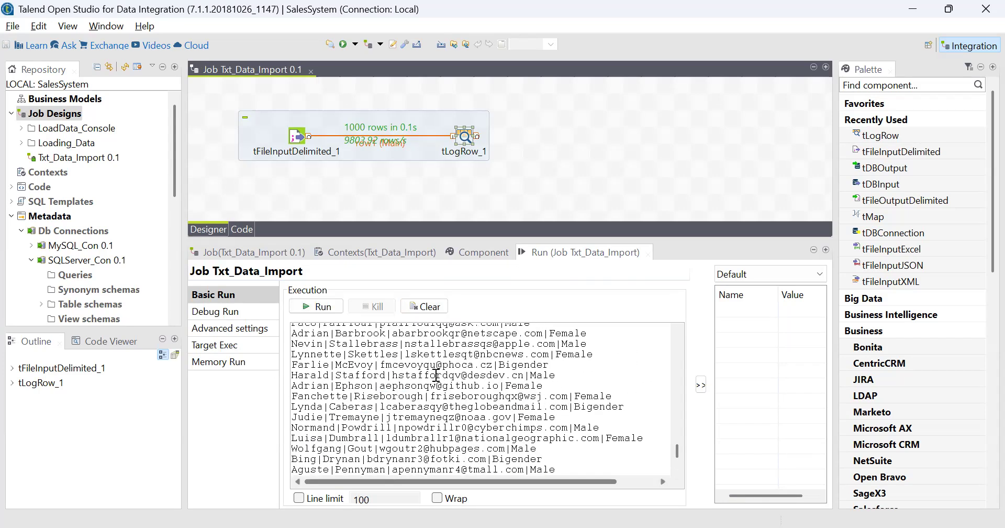
Set tLogRow_1 to Table mode, rerun the job with a cleared console and examine the header row of the output
click(470, 147)
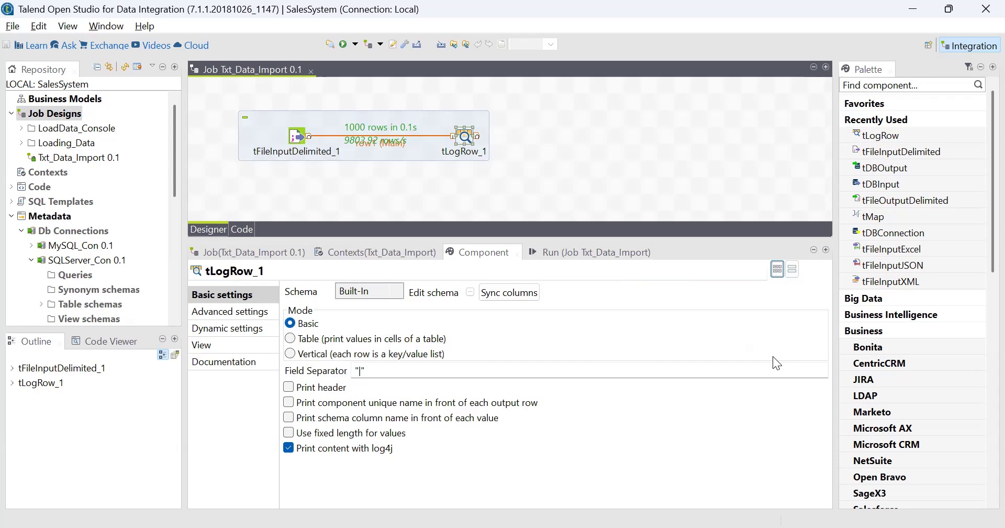
click(290, 339)
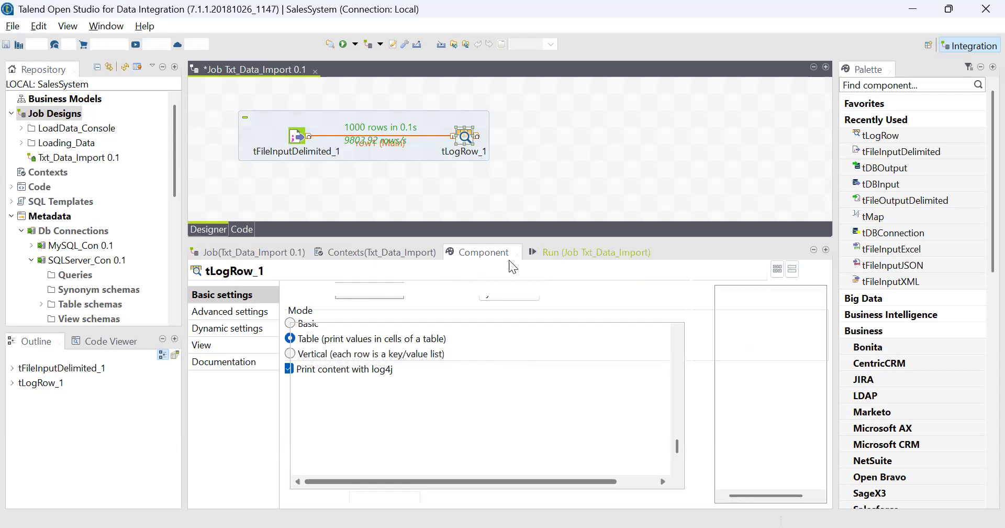
click(575, 252)
click(424, 306)
click(309, 307)
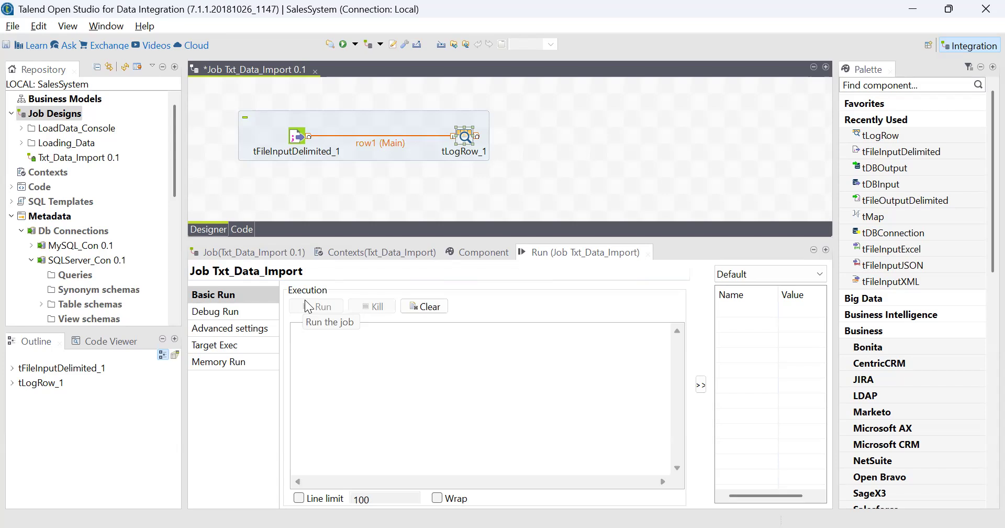
scroll(471, 401, up, 20)
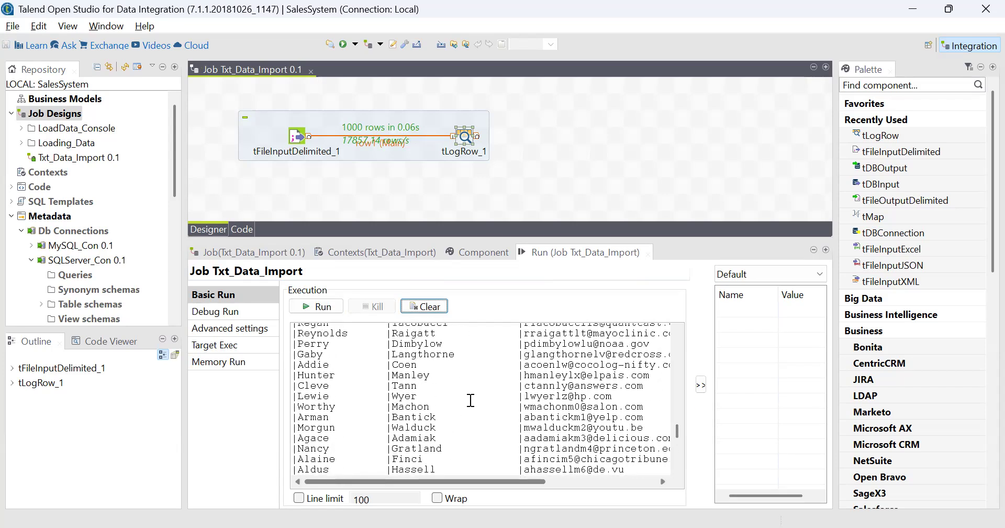
drag(680, 431, 673, 339)
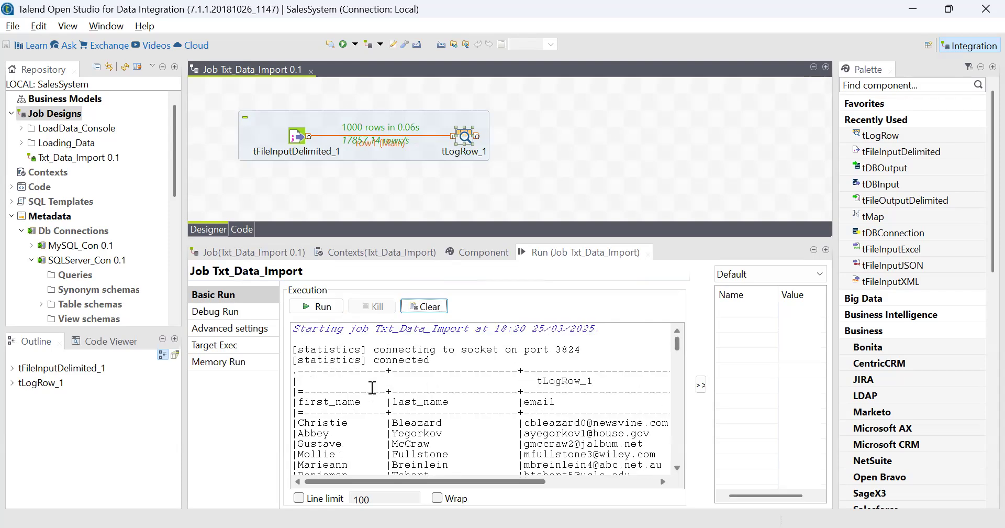
drag(303, 401, 677, 400)
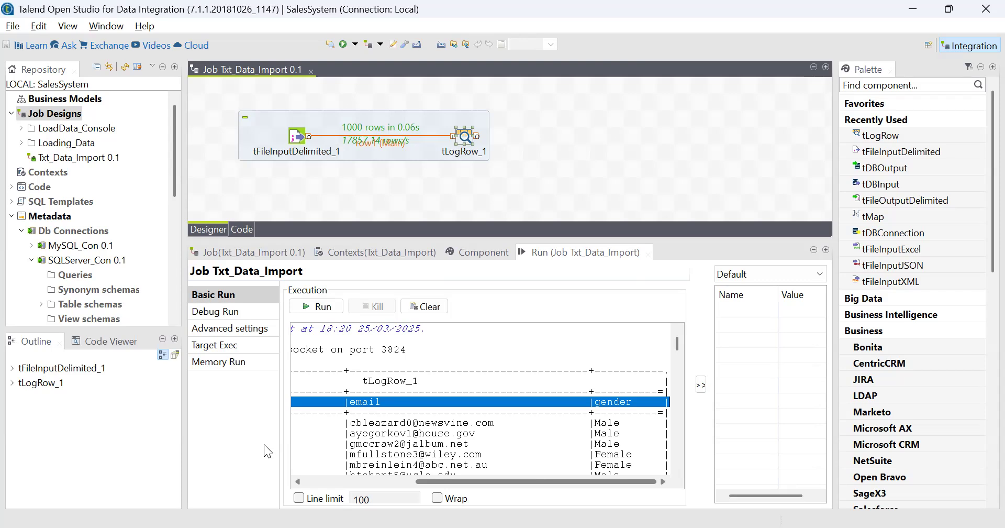
Switch to SQL Server Management Studio, list the tables of the talend database and run the existing select query on talendoutput
key(alt+Tab)
click(213, 124)
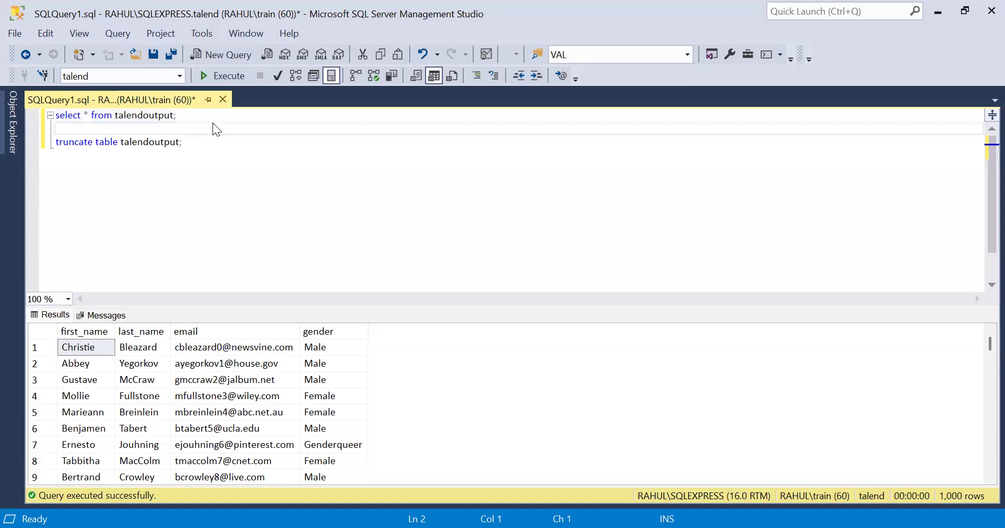
click(15, 134)
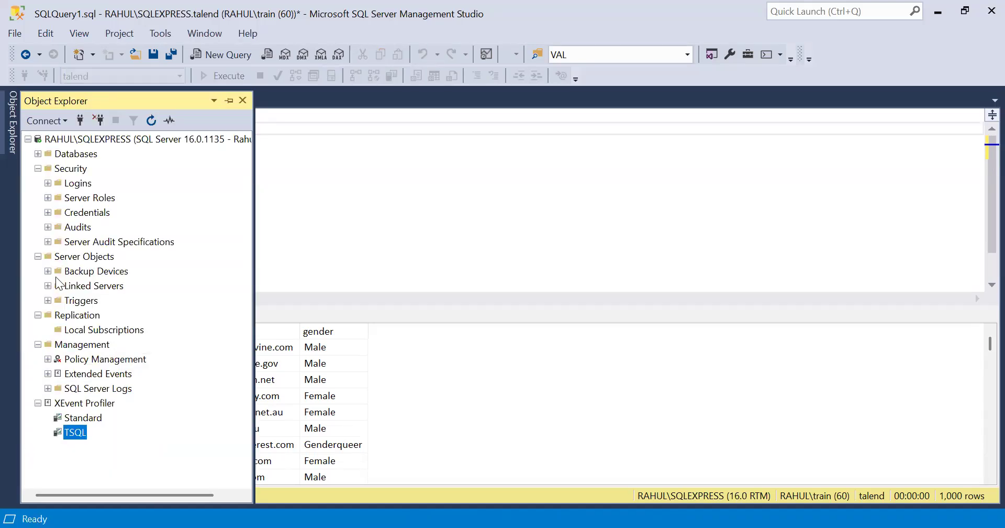
click(37, 154)
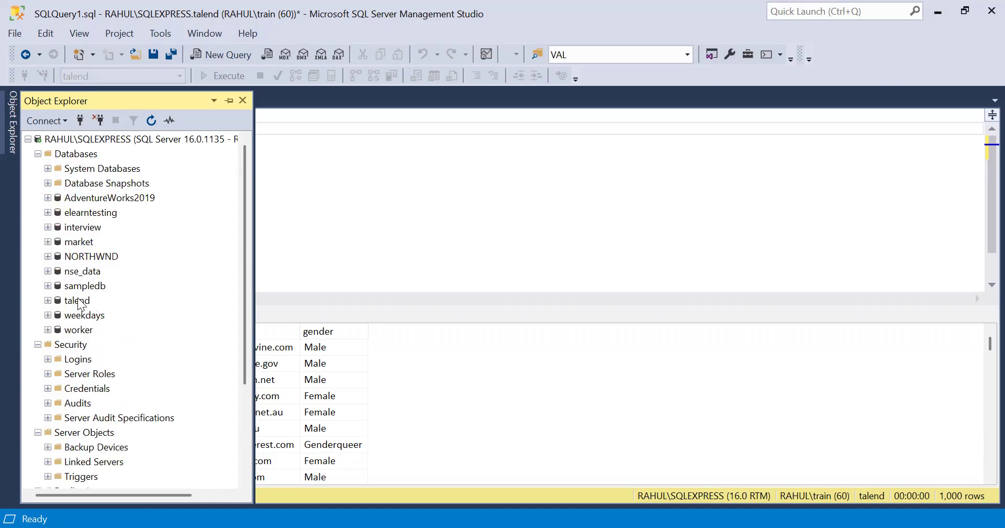
click(47, 300)
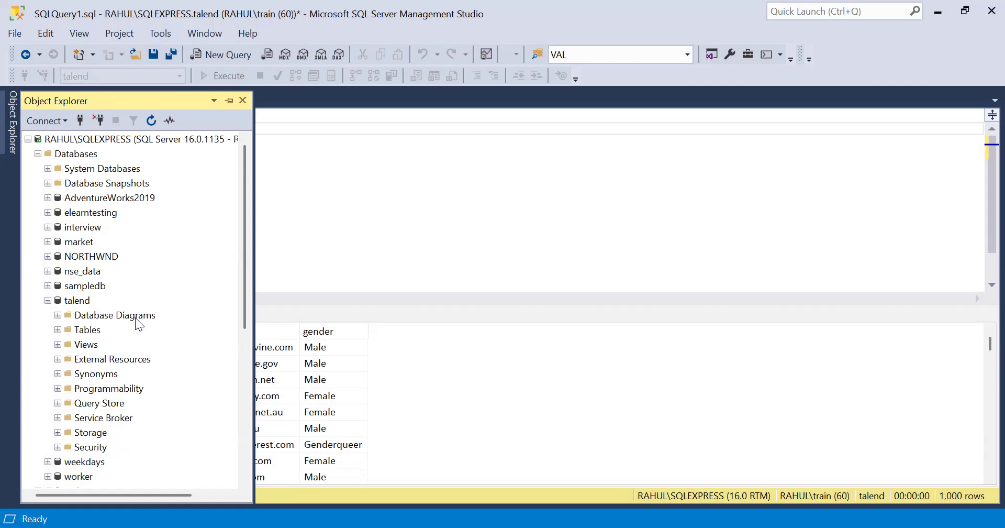
click(58, 329)
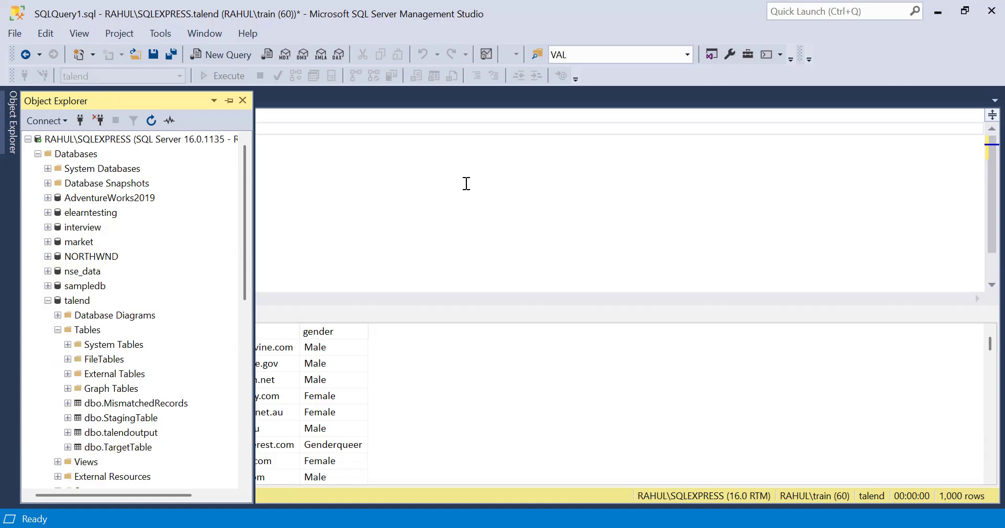
drag(183, 115, 56, 116)
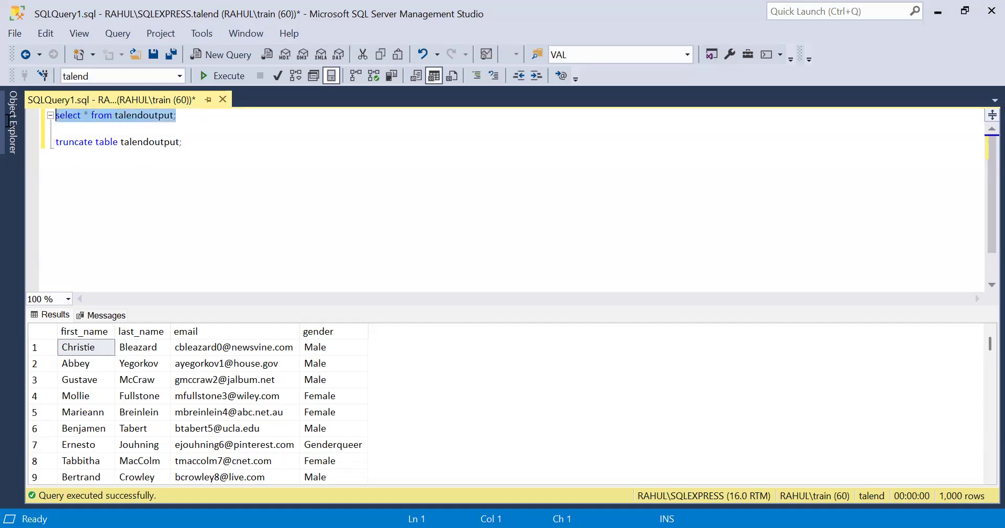
click(216, 75)
Add the query "select count(*) from talendoutput;" below the existing select statement and run only that query
click(195, 115)
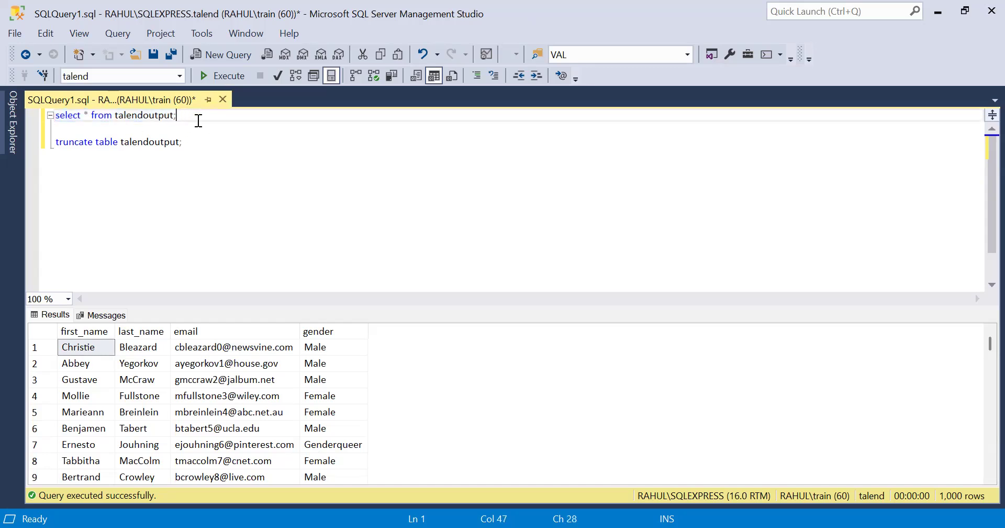
key(Return)
text(sele)
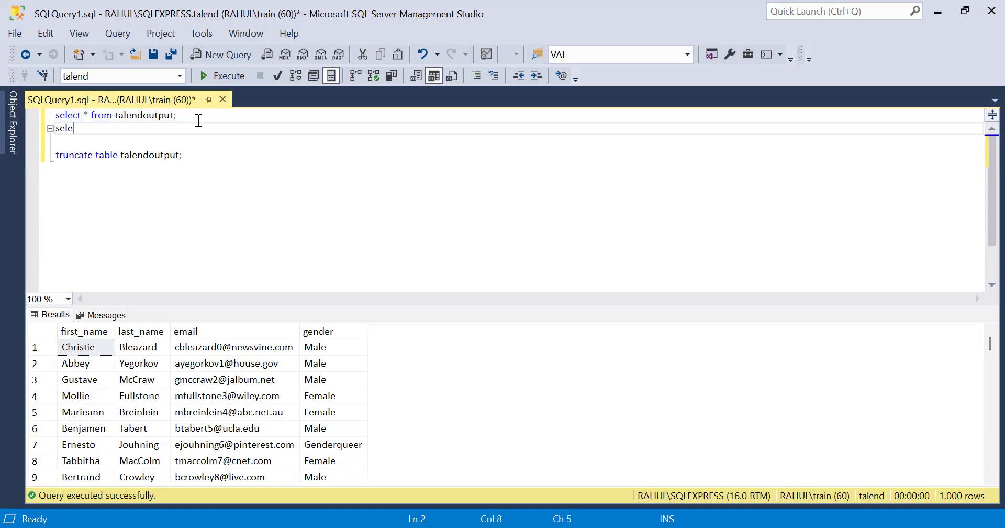
text(ct count)
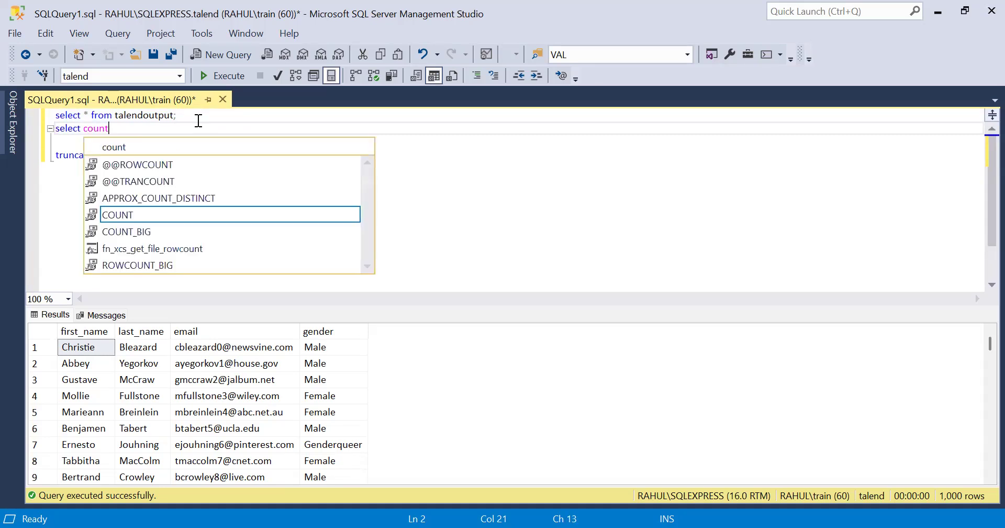
text((*) f)
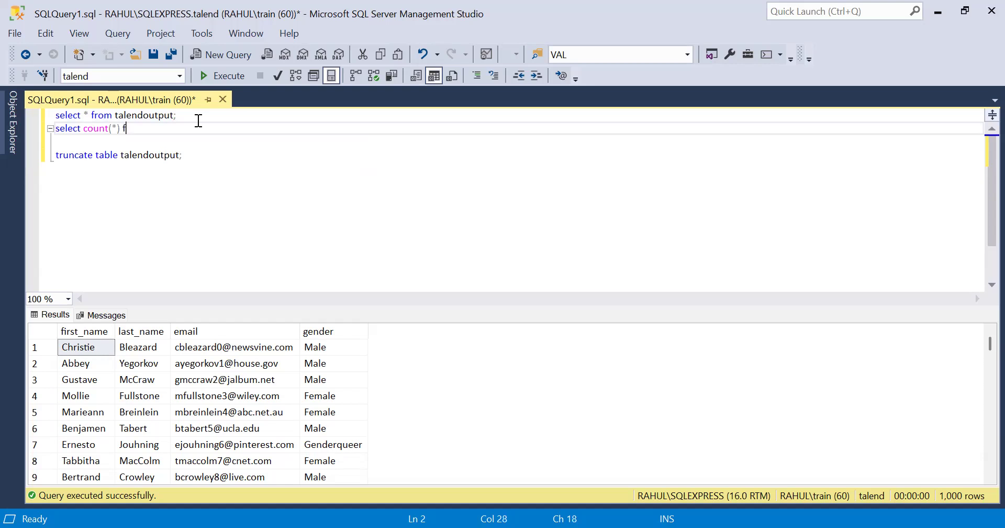
text(rom ta)
key(Down)
key(Down)
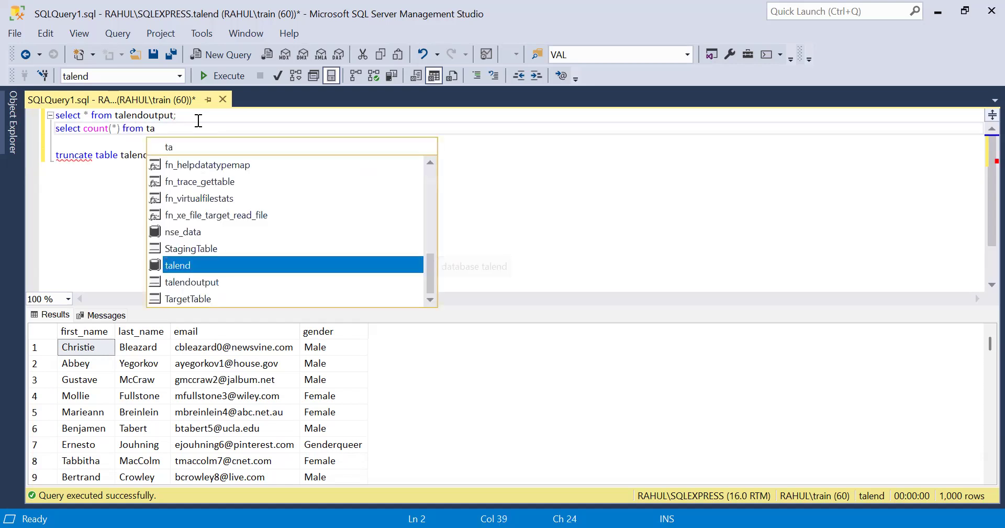
key(Tab)
text(;)
key(shift+Home)
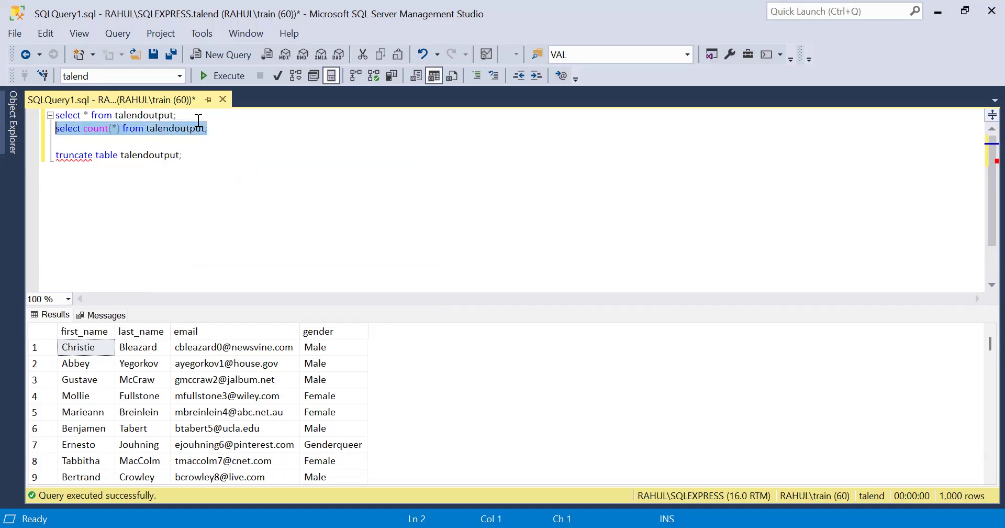
click(209, 76)
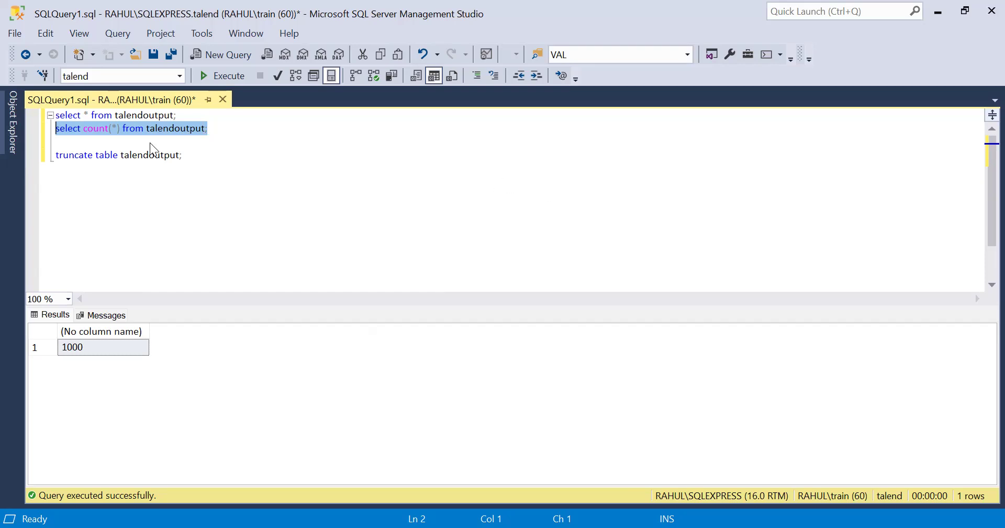
Truncate the talendoutput table with the existing statement and rerun the select query to check its contents
drag(186, 164, 53, 160)
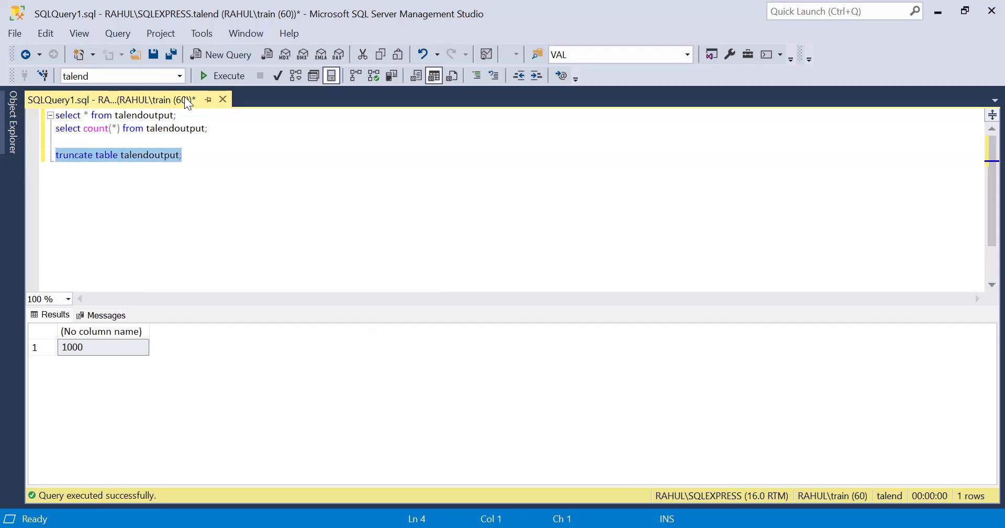
click(215, 78)
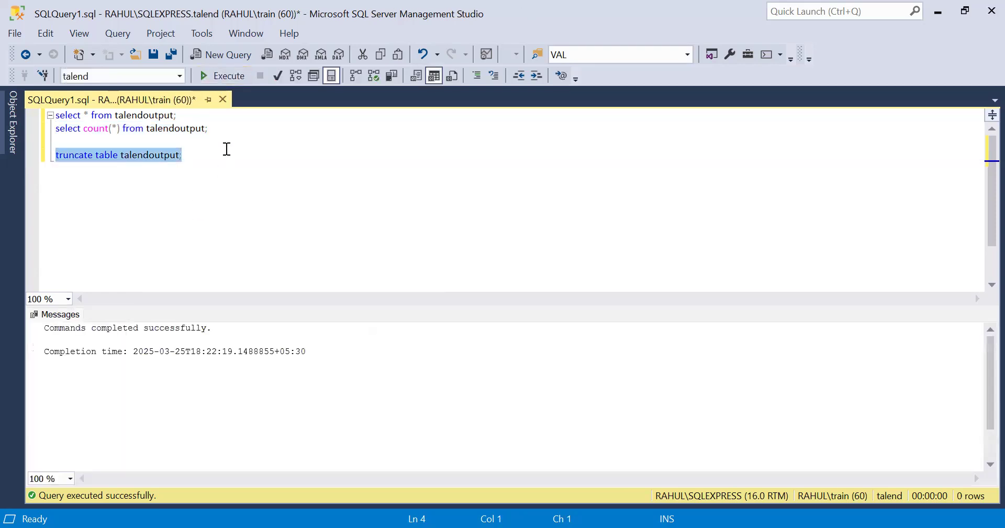
drag(213, 117, 32, 111)
click(206, 77)
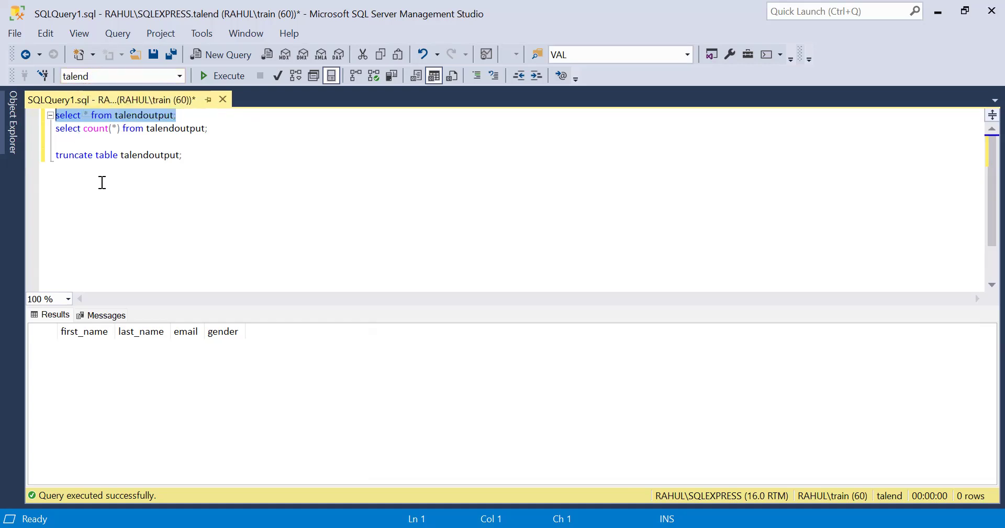
click(115, 115)
drag(115, 115, 171, 114)
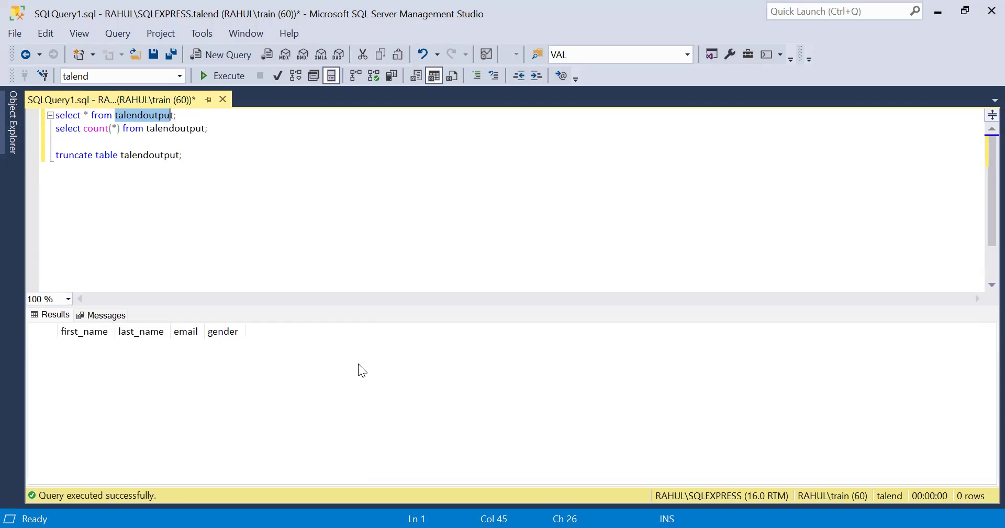
Switch back to Talend and add SQLServer_Con to the job beside tLogRow_1 as a tDBOutput(Microsoft SQL Server) component
key(alt+Tab)
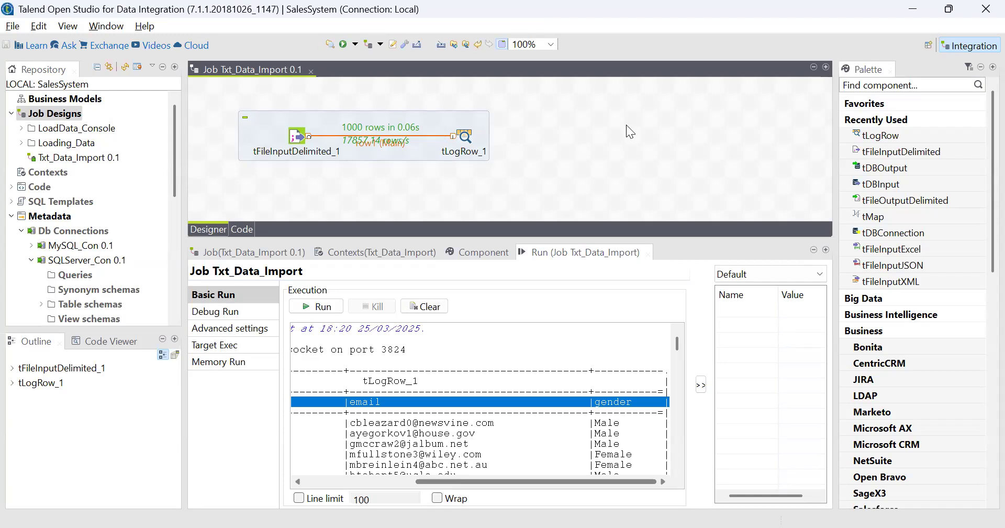
drag(76, 265, 614, 134)
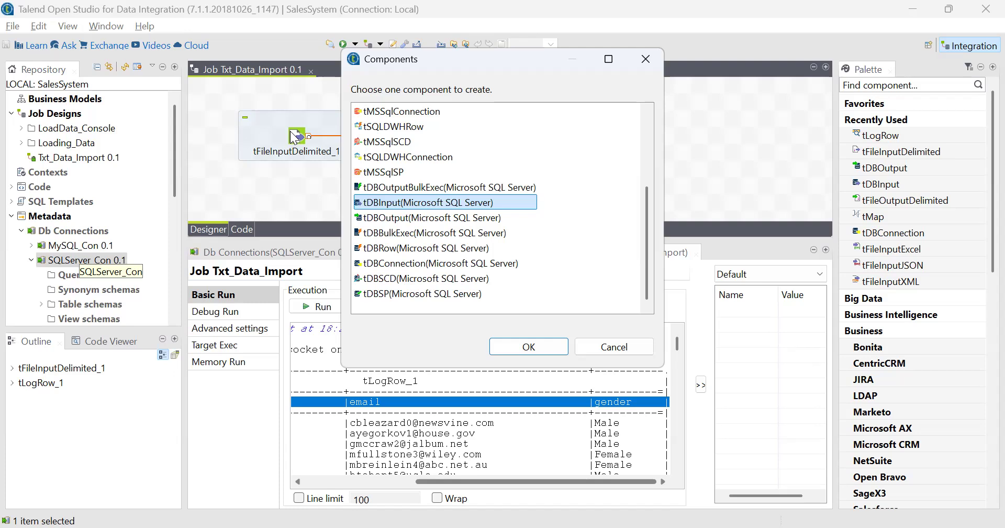
click(387, 219)
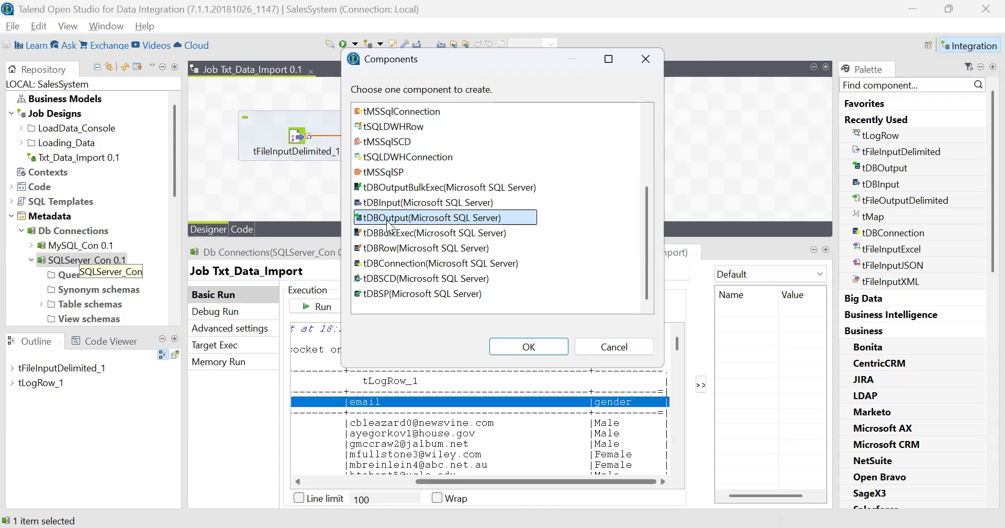
click(542, 349)
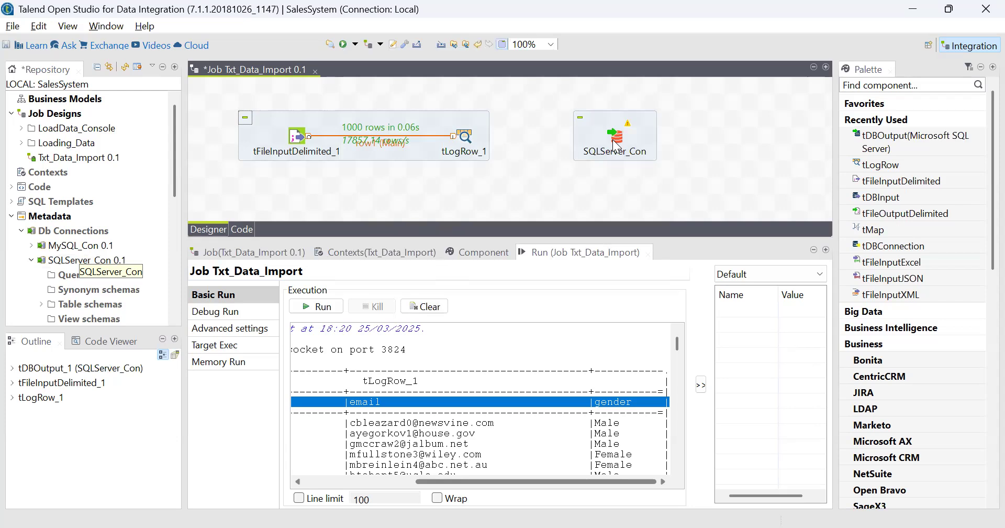
Open the SQLServer_Con output's settings, compare its table name with the SQL query, and apply the Microsoft SQL Server database type
double_click(615, 141)
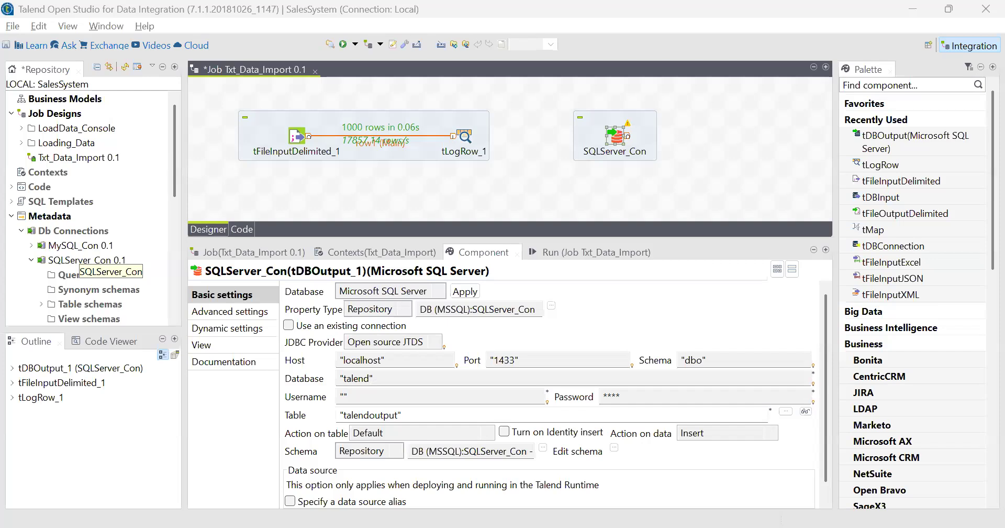
key(alt+Tab)
key(shift+Right)
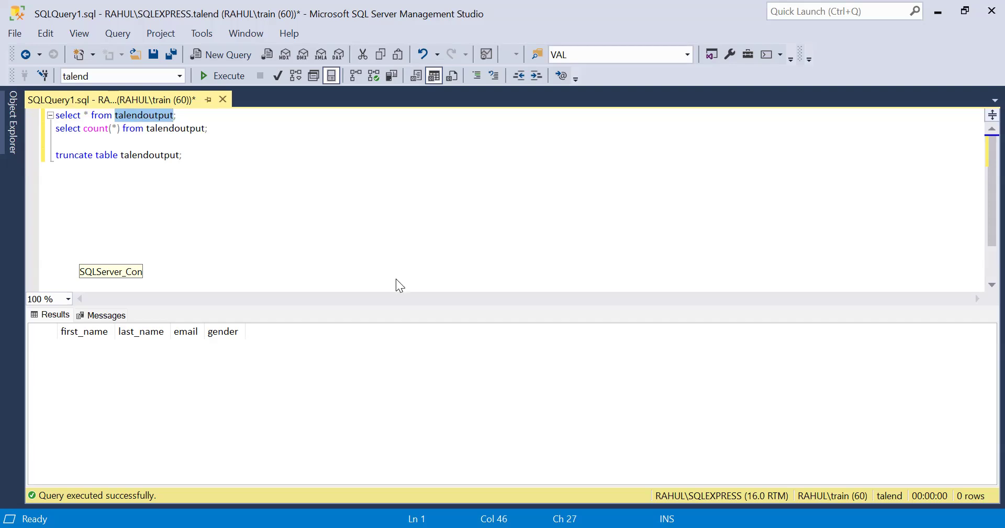
key(alt+Tab)
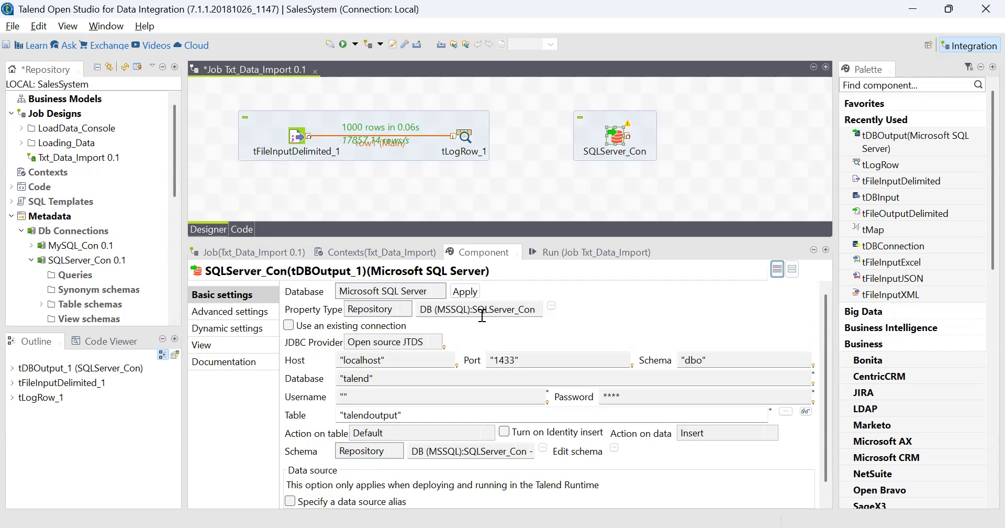
click(464, 292)
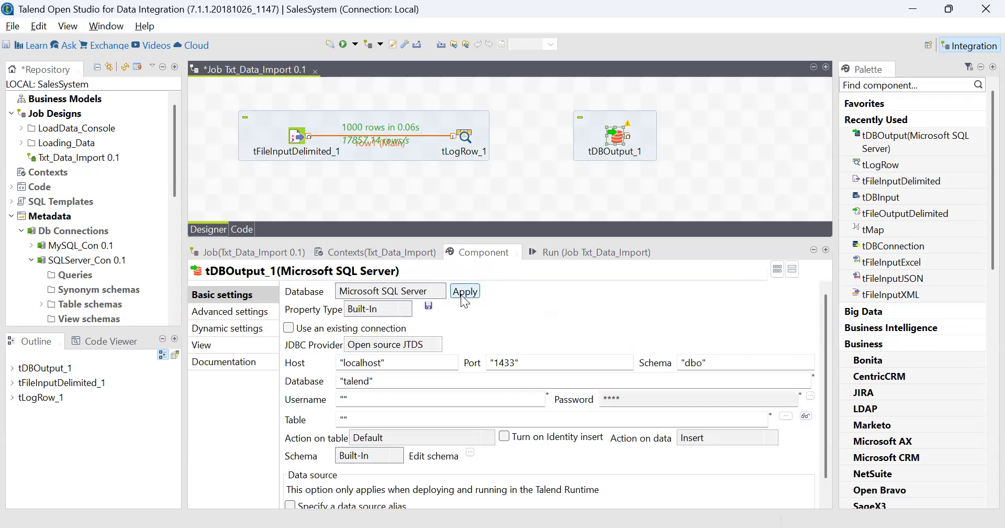
Connect tLogRow_1 to tDBOutput_1 with a Main row link
click(469, 141)
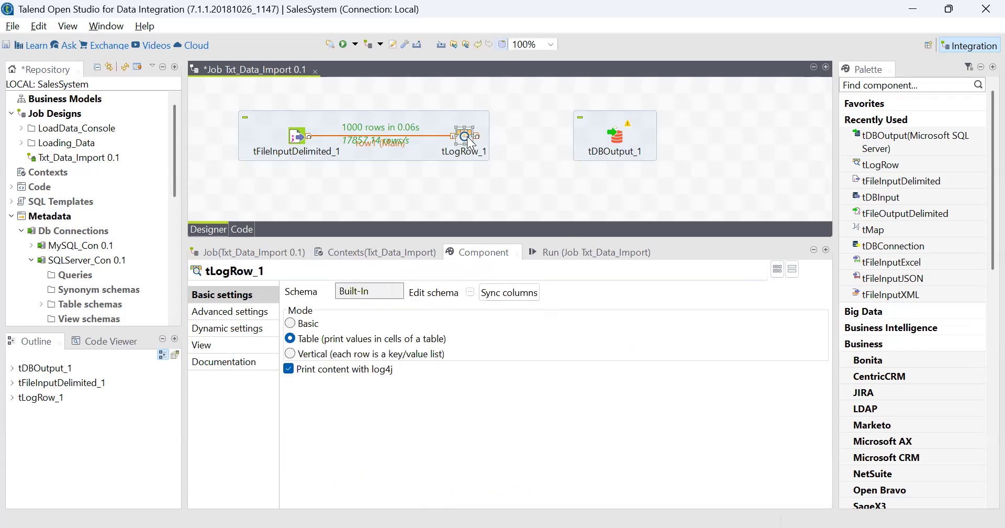
right_click(473, 145)
mouse_move(502, 147)
click(702, 148)
click(616, 135)
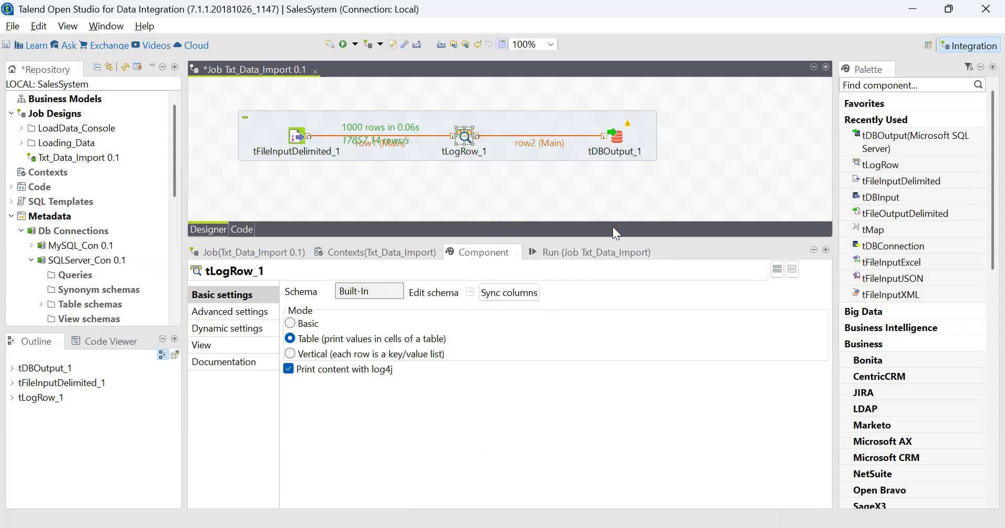
Sync the columns of tDBOutput_1 with tLogRow_1 and check its schema
click(609, 139)
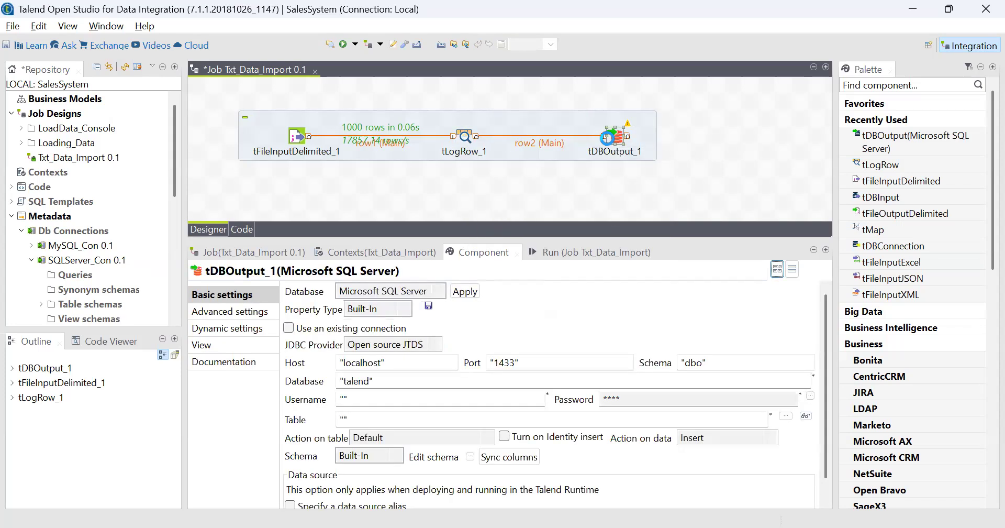
scroll(552, 339, down, 1)
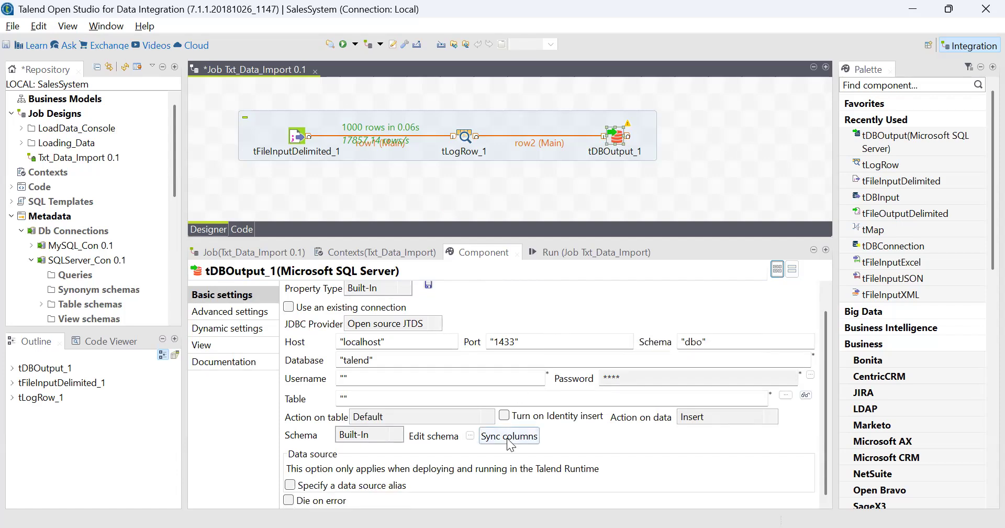
click(470, 435)
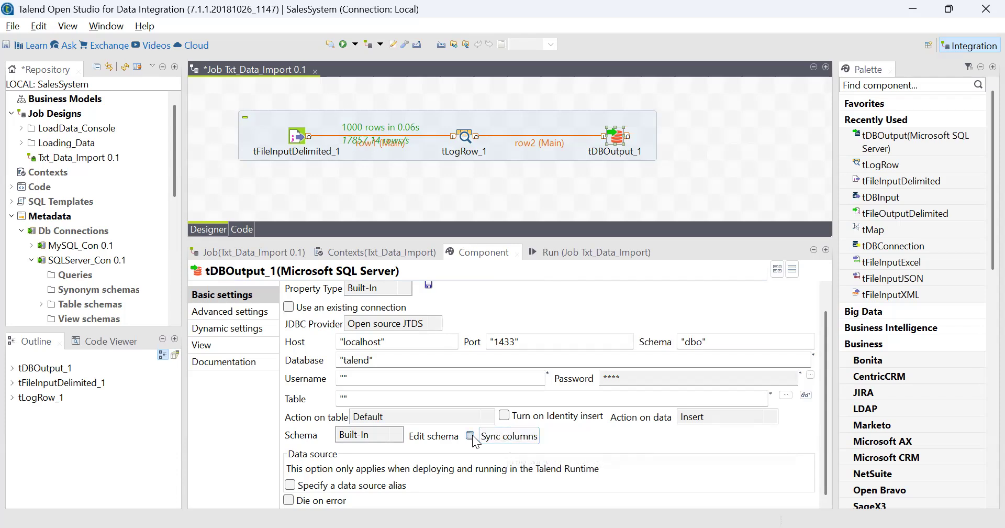
click(602, 304)
scroll(646, 375, up, 1)
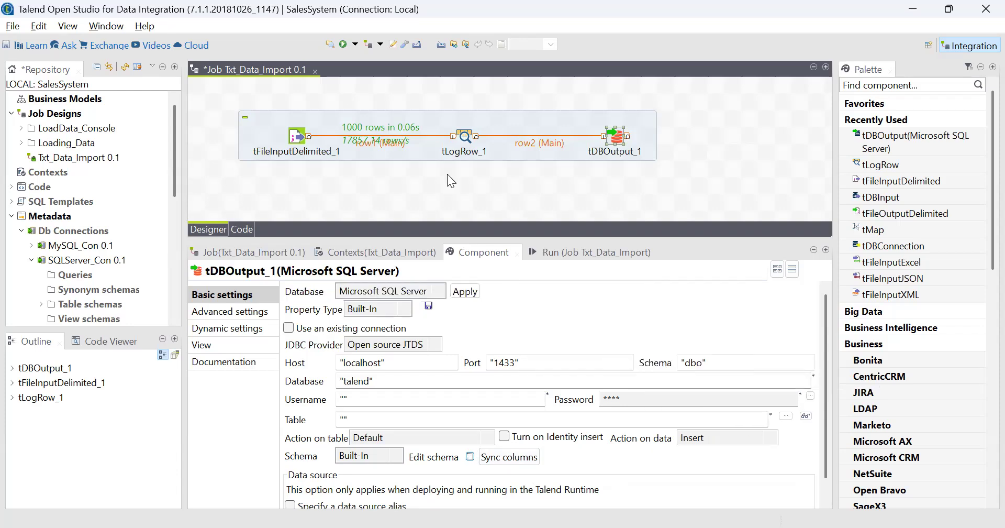
Open the job's Run view, check talendoutput's records and row count in SQL Server Management Studio, and return to Talend
click(567, 254)
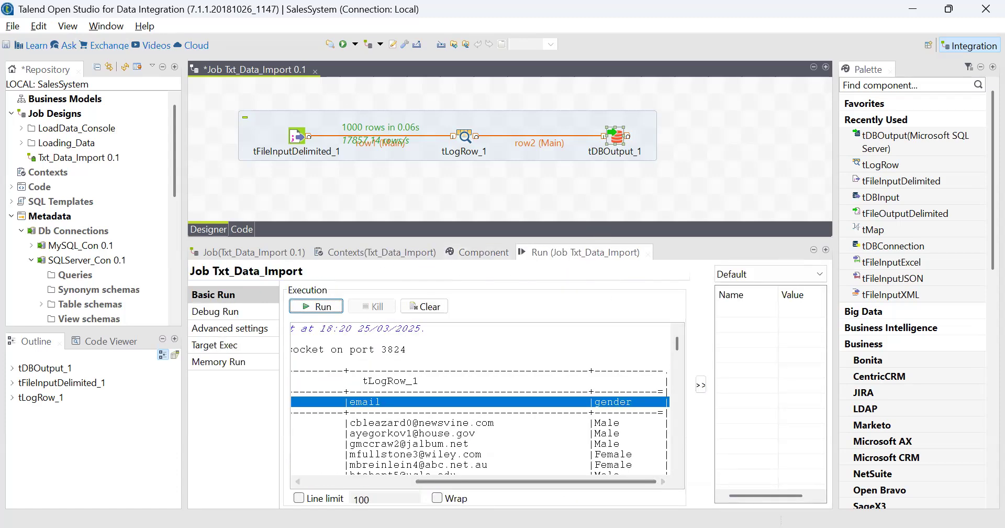
key(alt+Tab)
drag(199, 114, 47, 97)
click(215, 75)
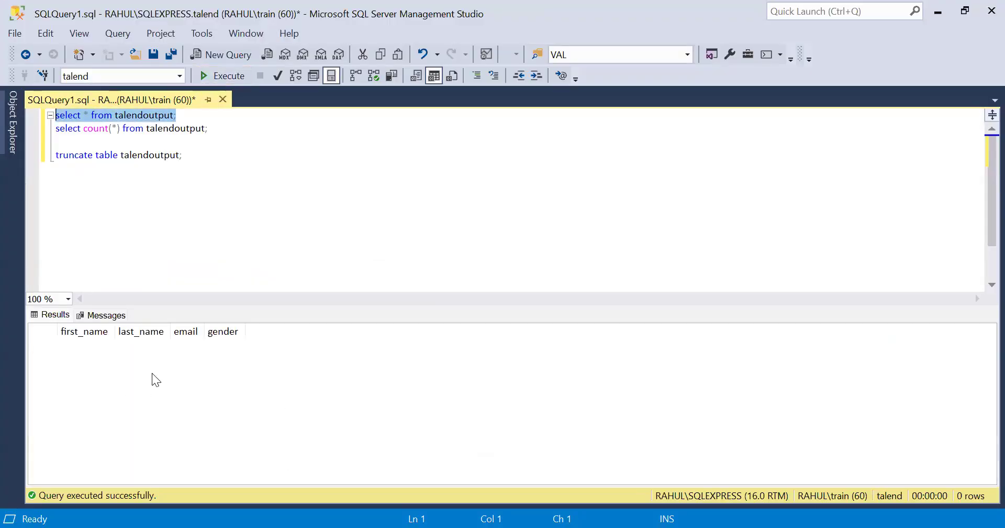
drag(231, 129, 42, 129)
click(216, 76)
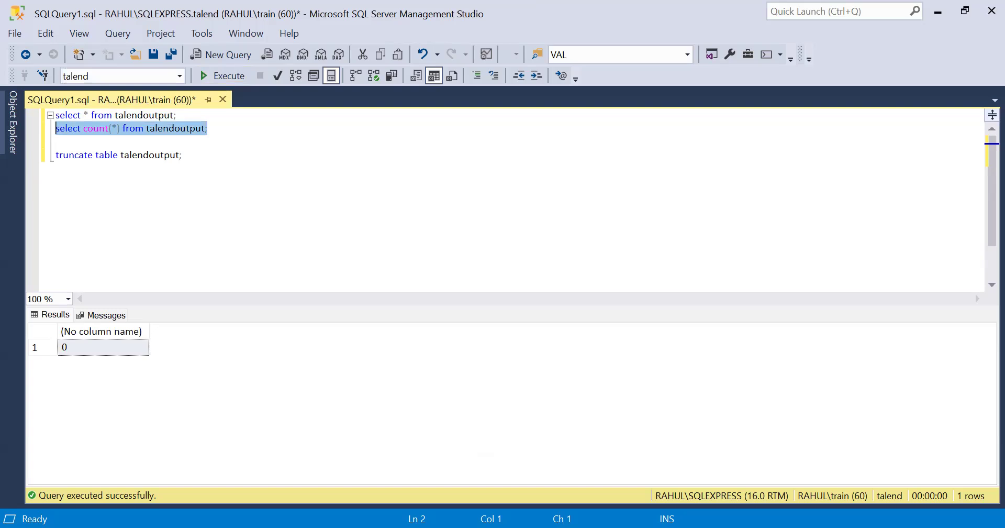
key(alt+Tab)
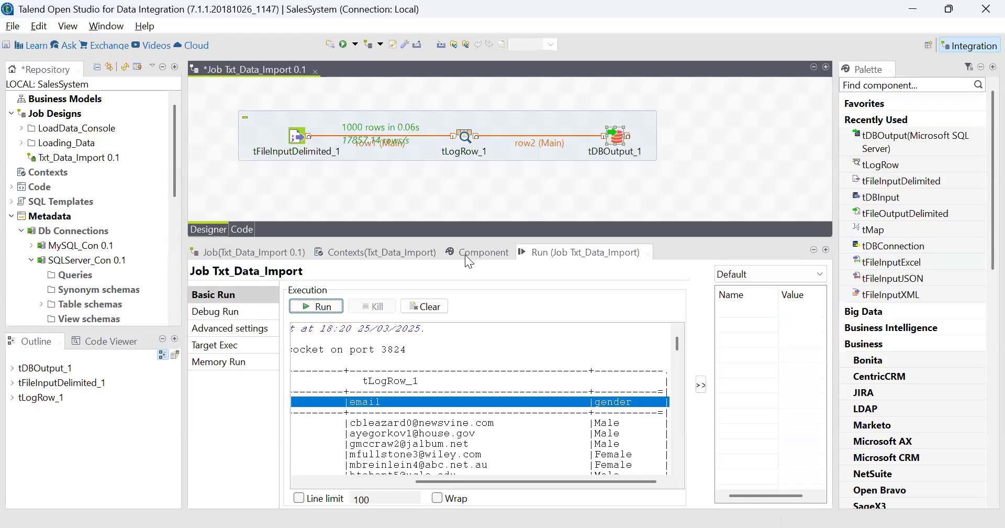
Run the Txt_Data_Import job from a cleared console and query all talendoutput records in SQL Server Management Studio
click(428, 307)
click(320, 308)
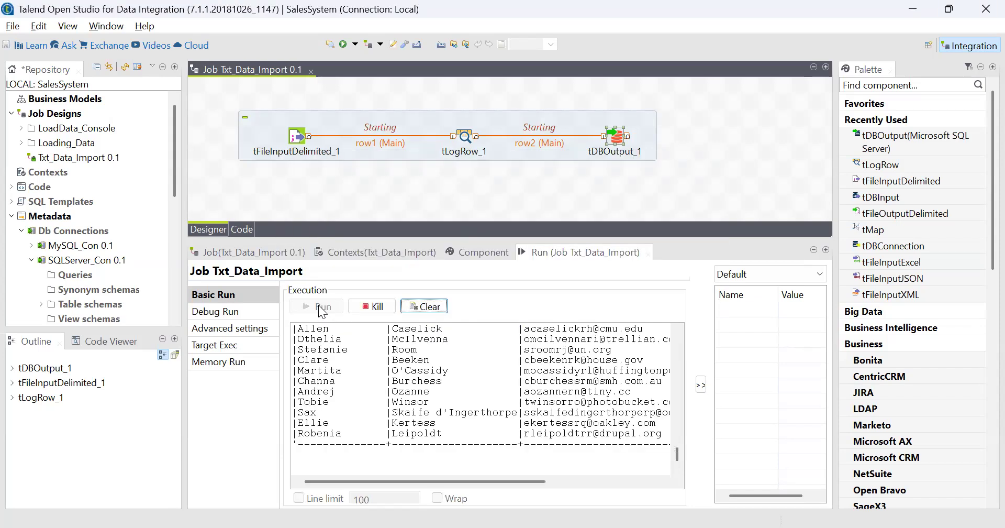
scroll(500, 381, up, 17)
scroll(501, 382, down, 16)
scroll(501, 381, down, 5)
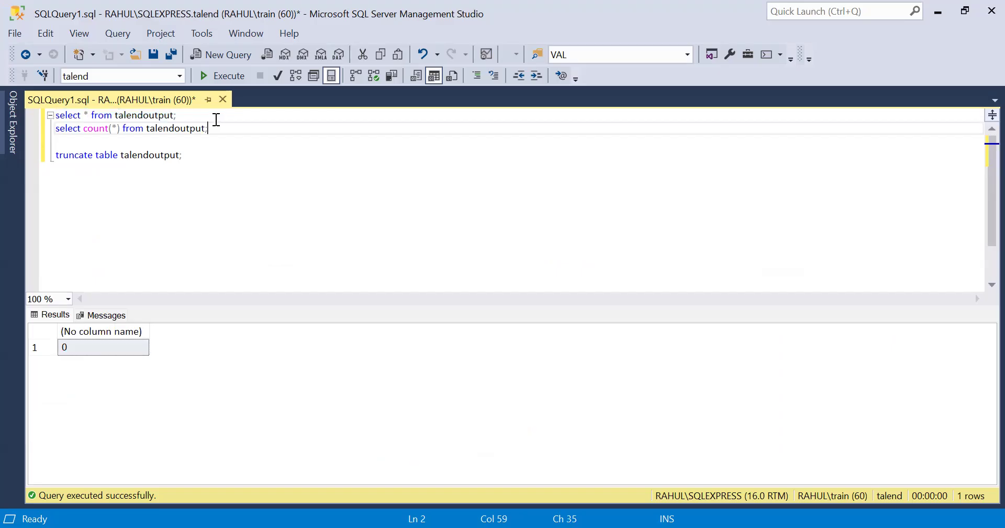
drag(212, 117, 27, 115)
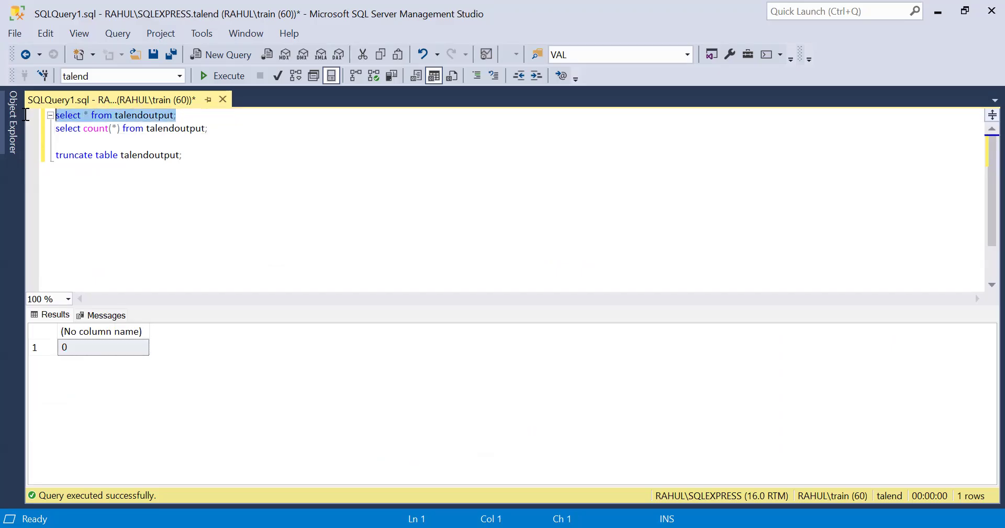
click(225, 75)
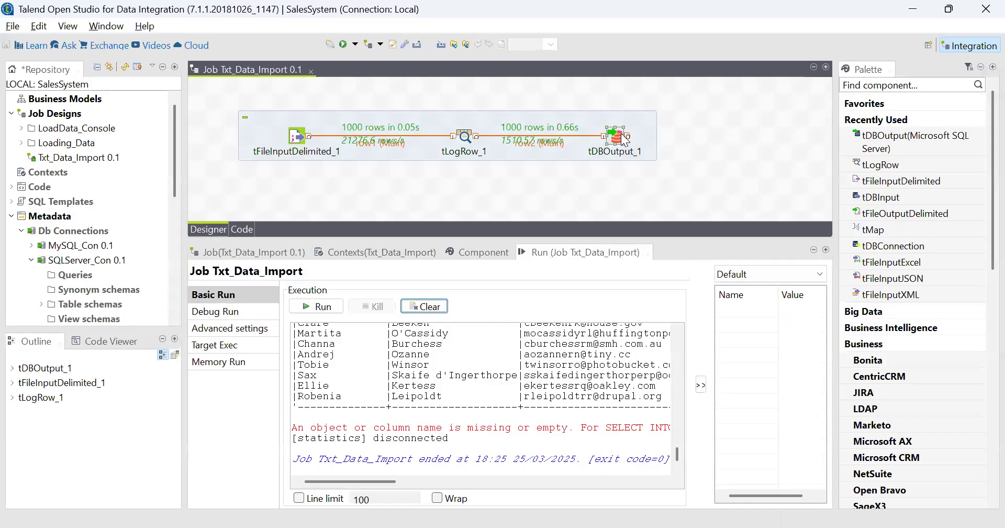
Switch back to Talend, set tDBOutput_1's action on table to Truncate table, and glance at the talendoutput query in SQL Server Management Studio
click(471, 252)
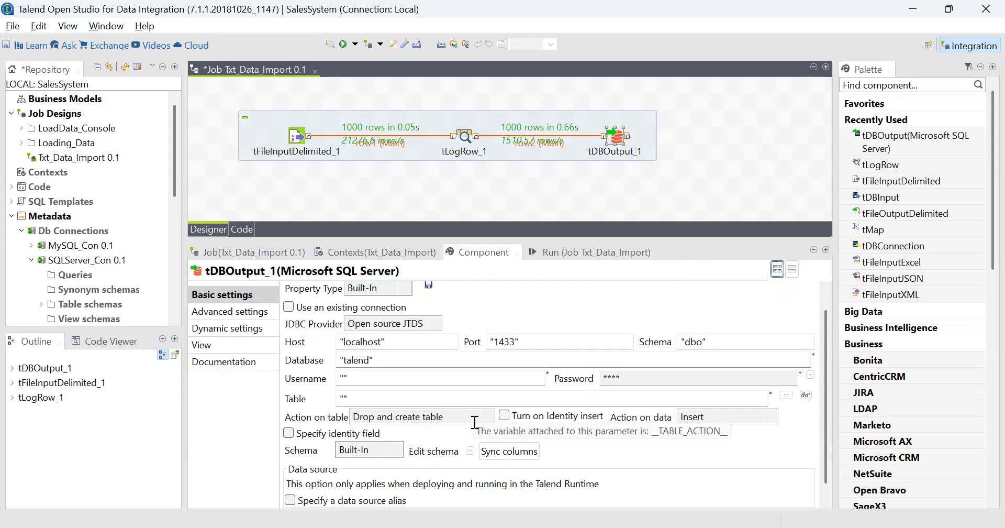
click(474, 419)
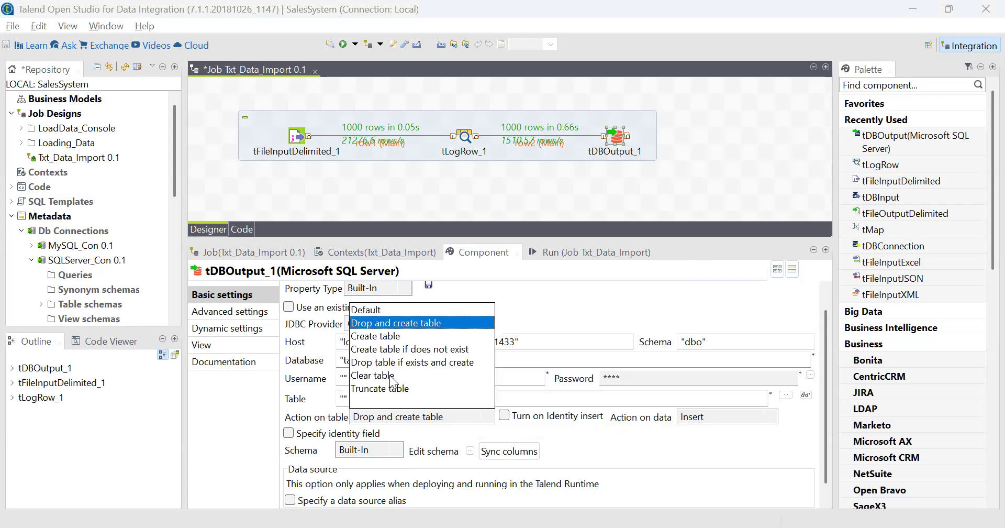
click(379, 389)
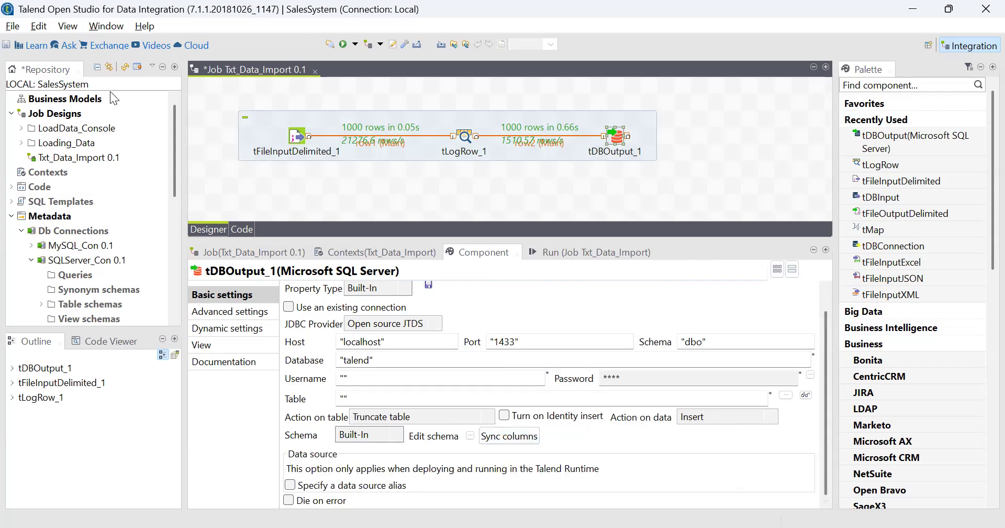
key(alt+Tab)
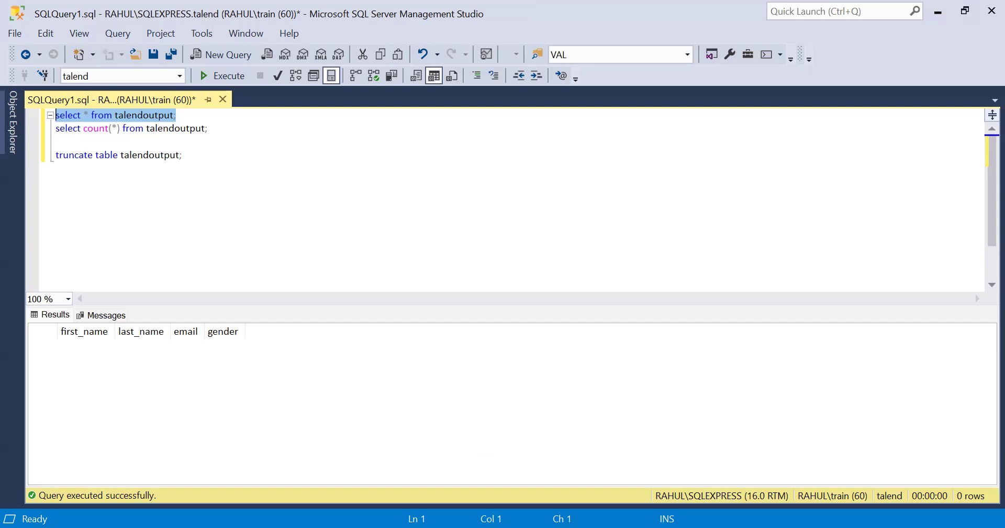
key(alt+Tab)
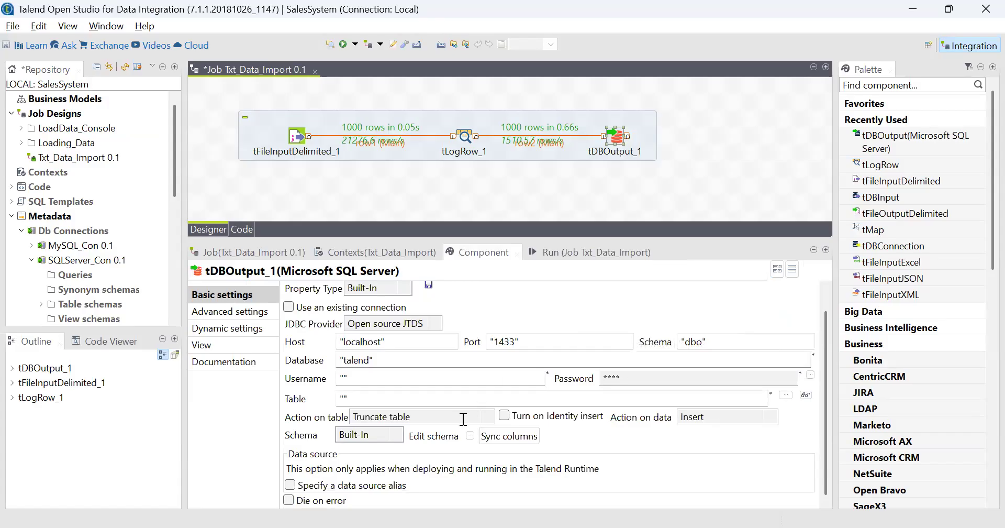
Clear the previous console output, rerun Txt_Data_Import, and read the new execution log from its beginning
click(542, 253)
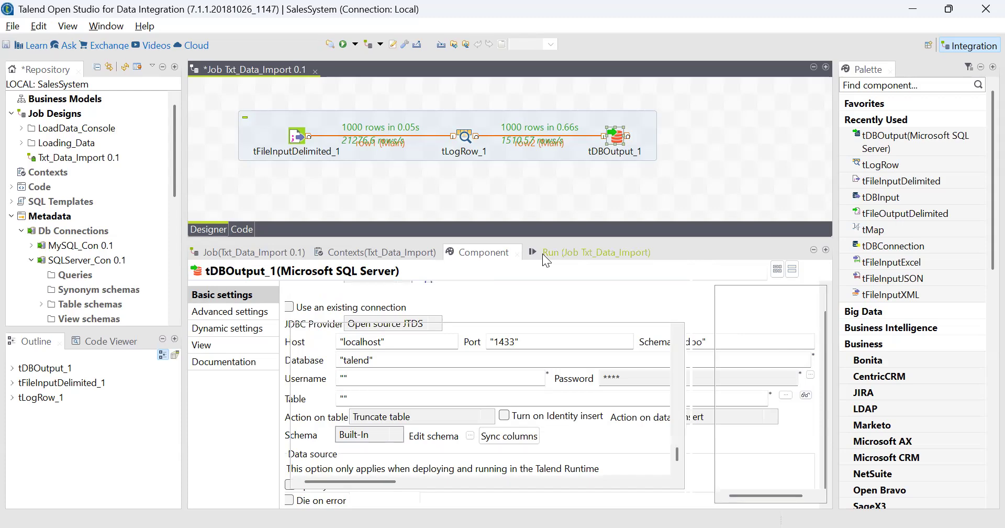
click(425, 306)
click(317, 306)
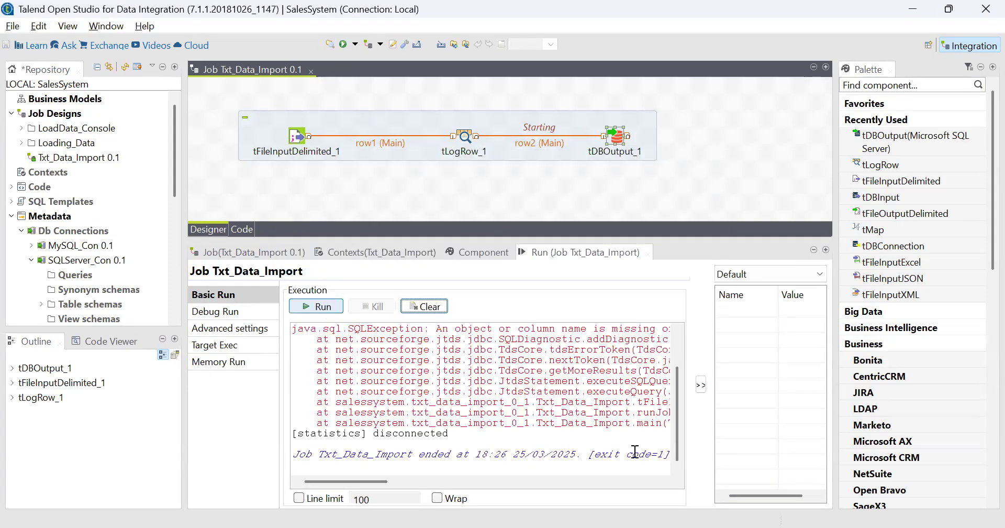
drag(677, 425, 688, 354)
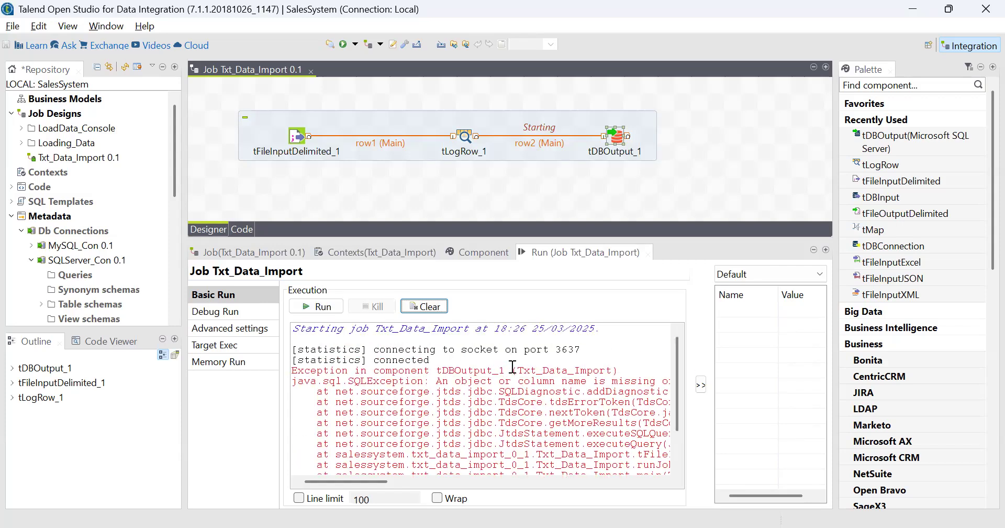
Reopen tDBOutput_1's settings and reapply the Microsoft SQL Server database type
double_click(620, 142)
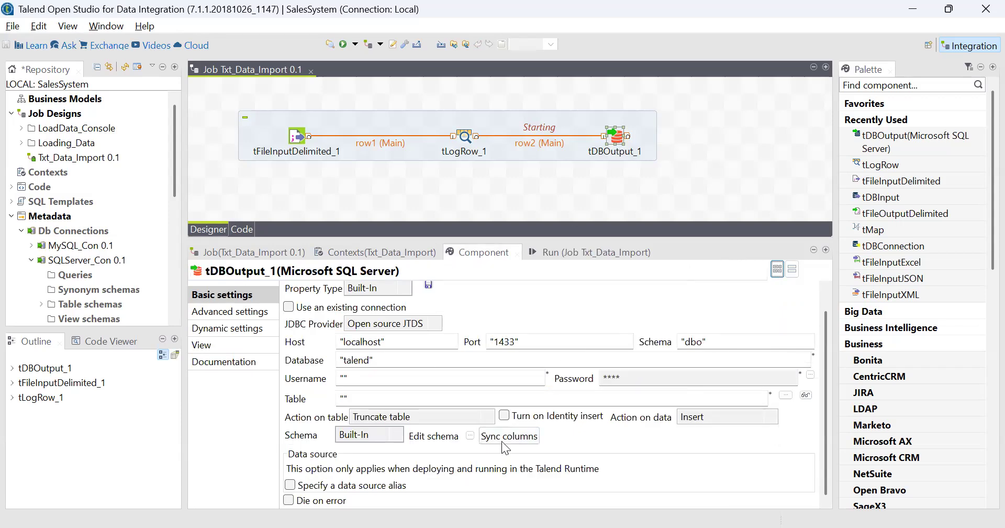
scroll(463, 327, up, 1)
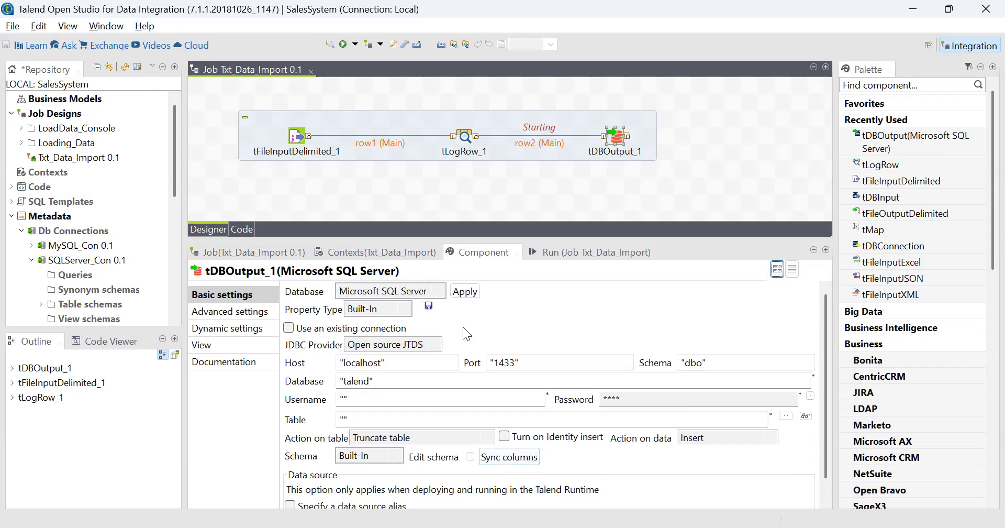
click(471, 290)
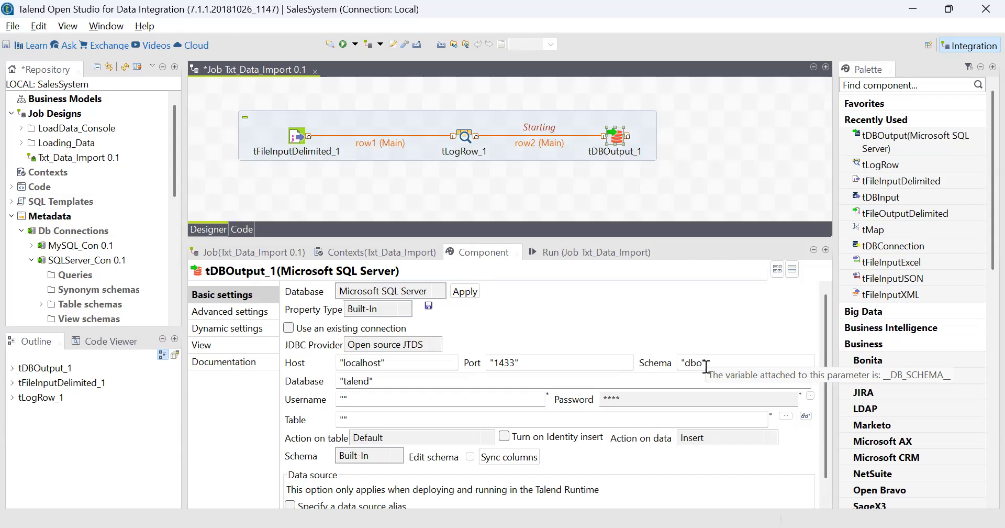
Replace tDBOutput_1 with a new tDBOutput(Microsoft SQL Server) component created from the SQLServer_Con connection
click(622, 140)
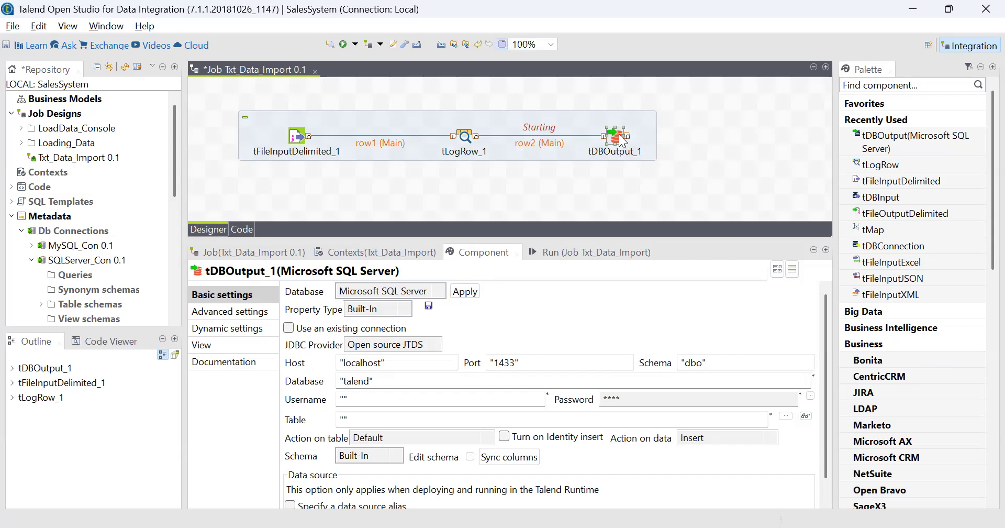
key(Delete)
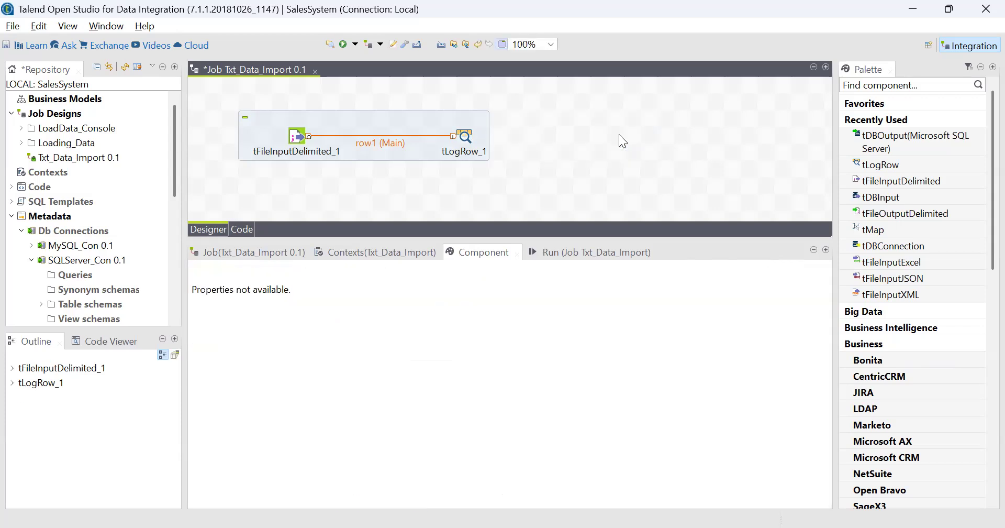
drag(83, 259, 600, 141)
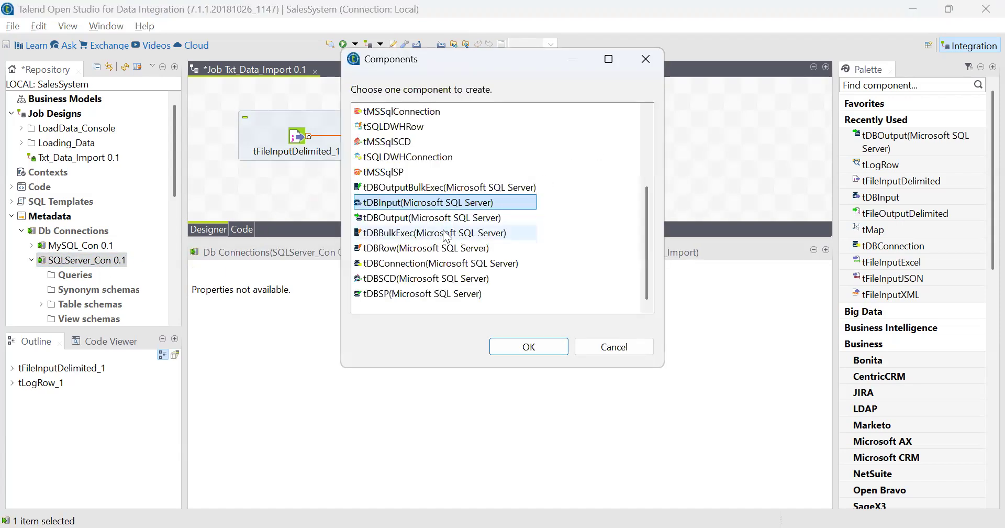
click(420, 220)
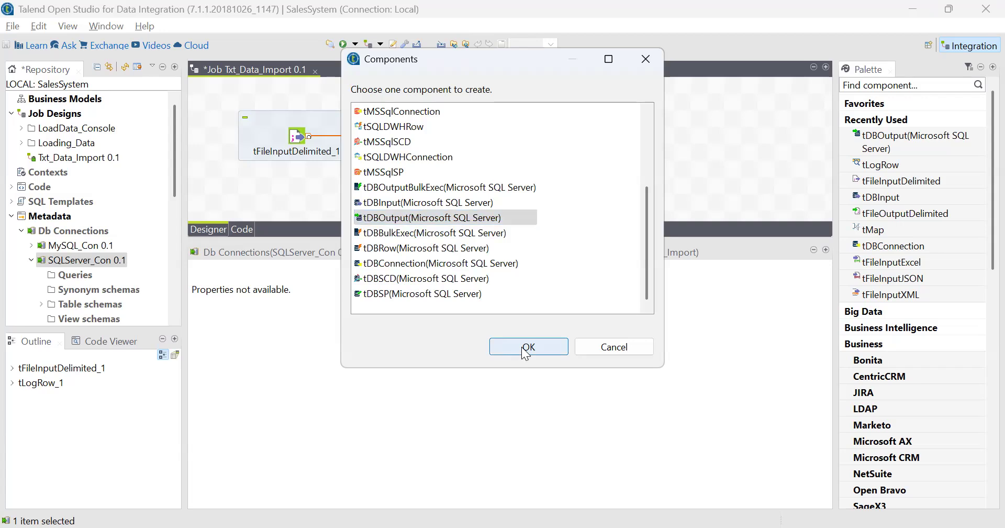
click(527, 346)
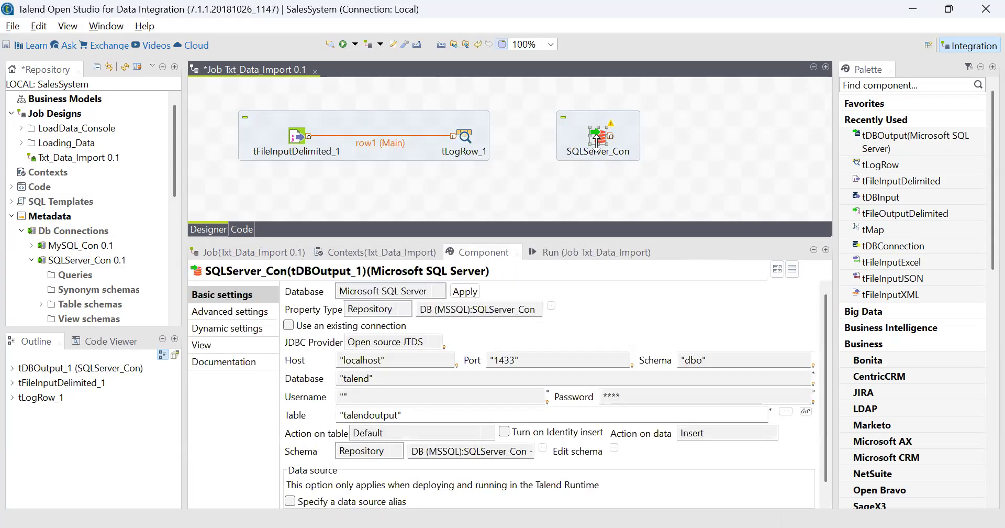
Apply the Microsoft SQL Server database type to the new output component and set its action on table to Truncate table
click(467, 292)
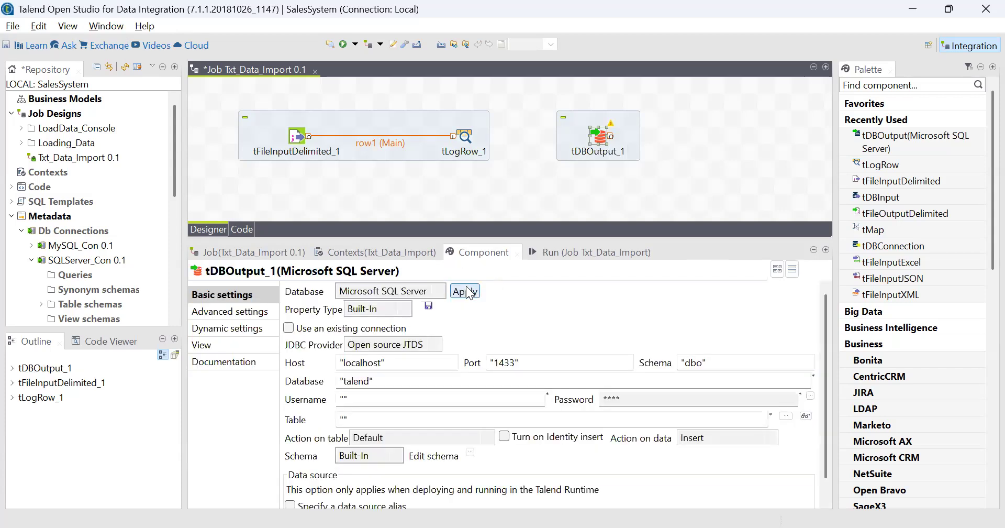
click(418, 439)
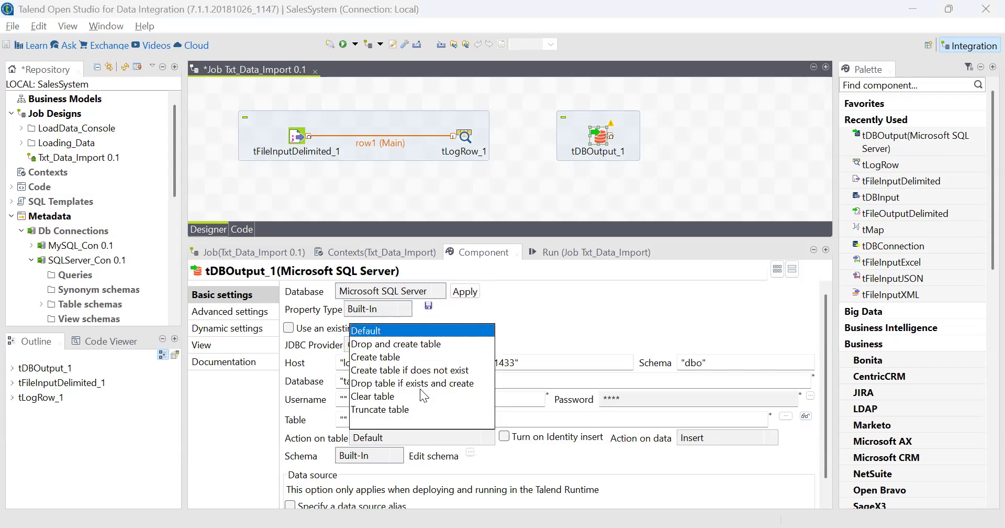
key(Return)
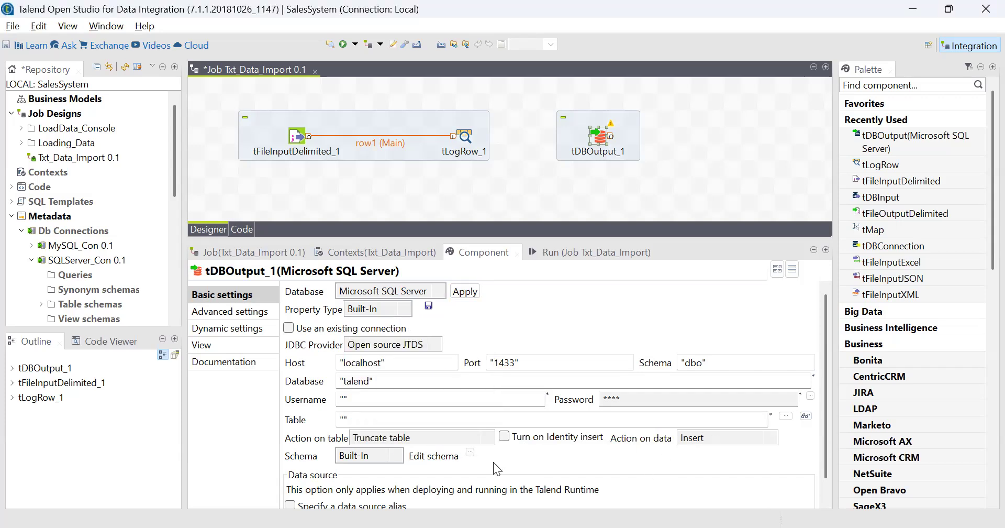
Check the column types and lengths in tDBOutput_1's schema, accept it, and review the component's basic settings
click(470, 452)
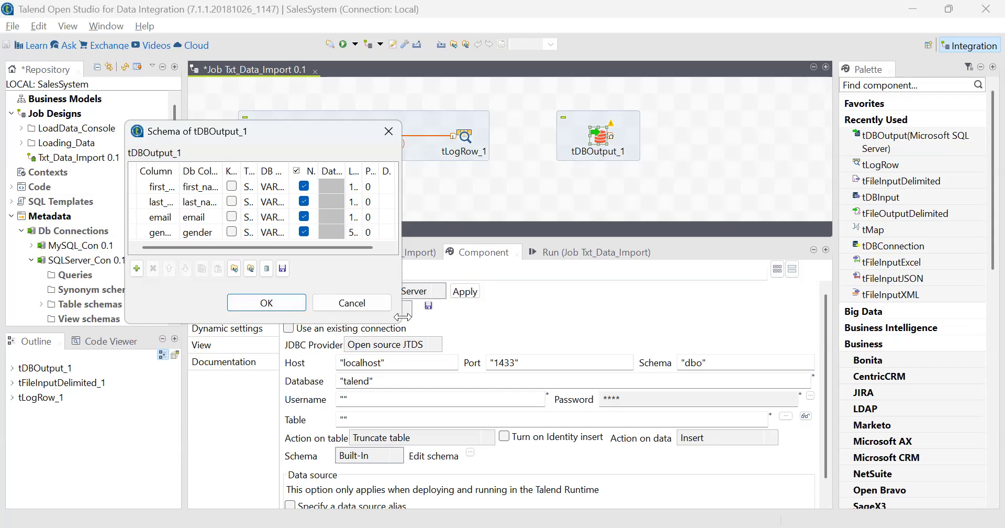
drag(402, 317, 703, 317)
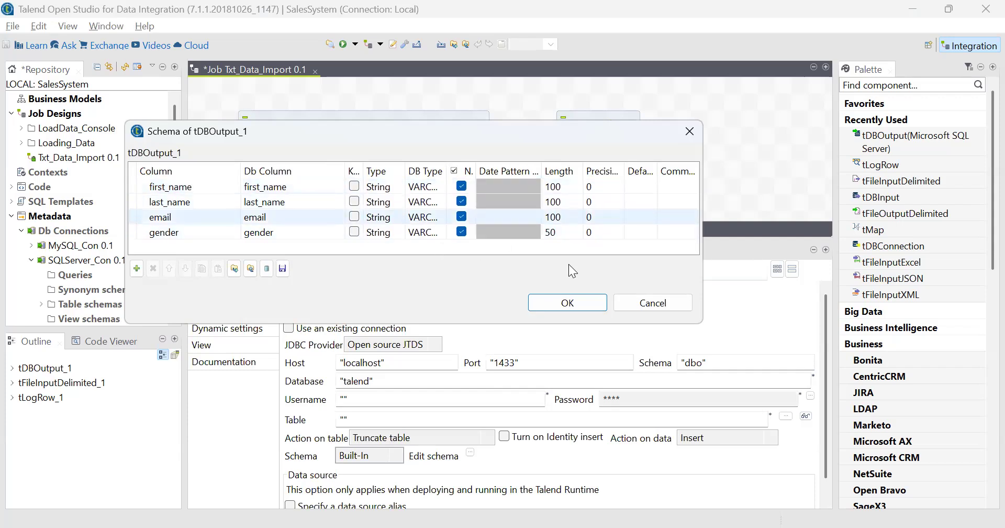
click(568, 303)
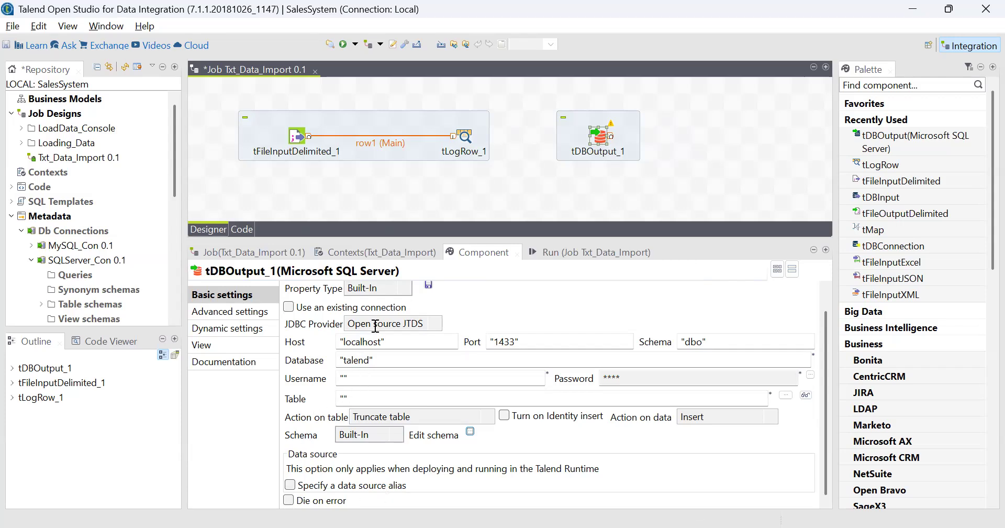
scroll(426, 337, up, 1)
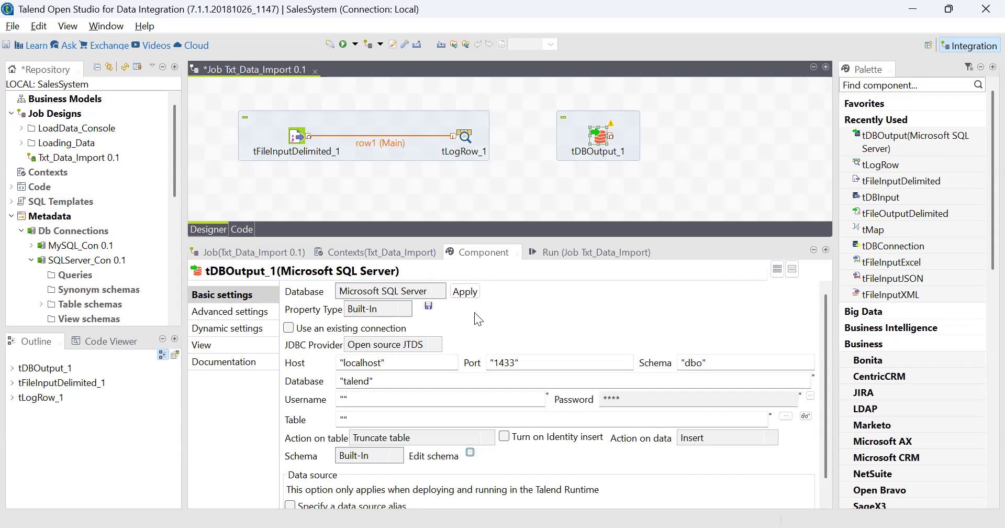
scroll(543, 446, down, 1)
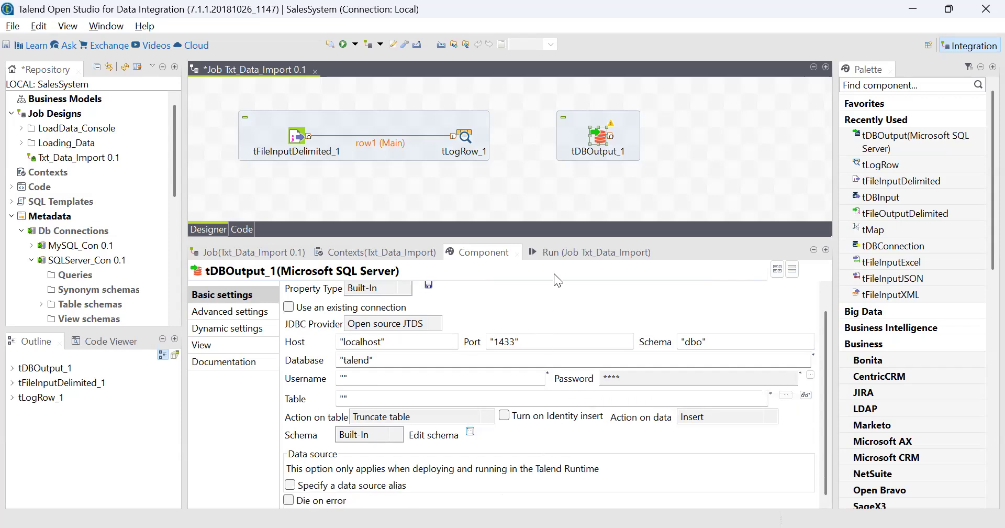
Link tLogRow_1 to the new tDBOutput_1 with a Main row and sync tLogRow_1's columns
click(463, 136)
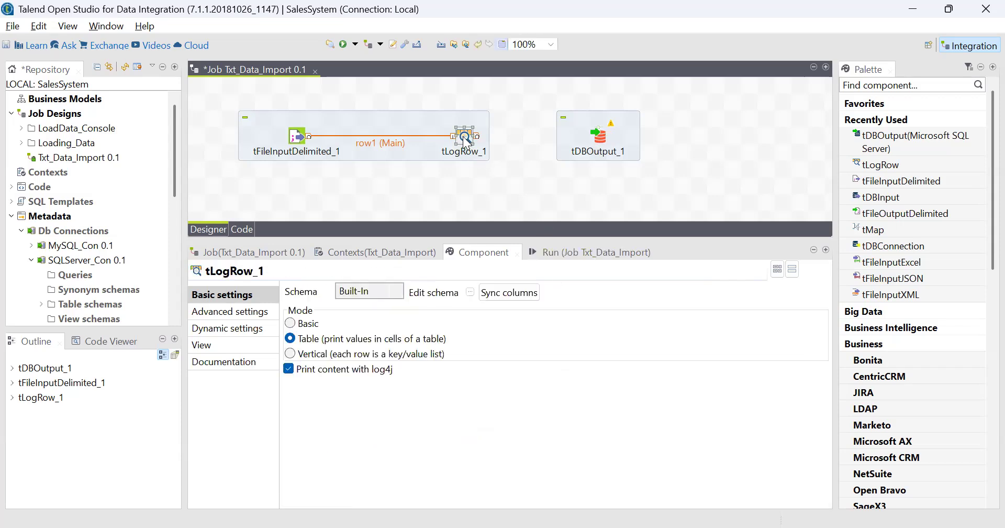
right_click(462, 136)
mouse_move(500, 149)
click(678, 147)
click(598, 136)
click(532, 292)
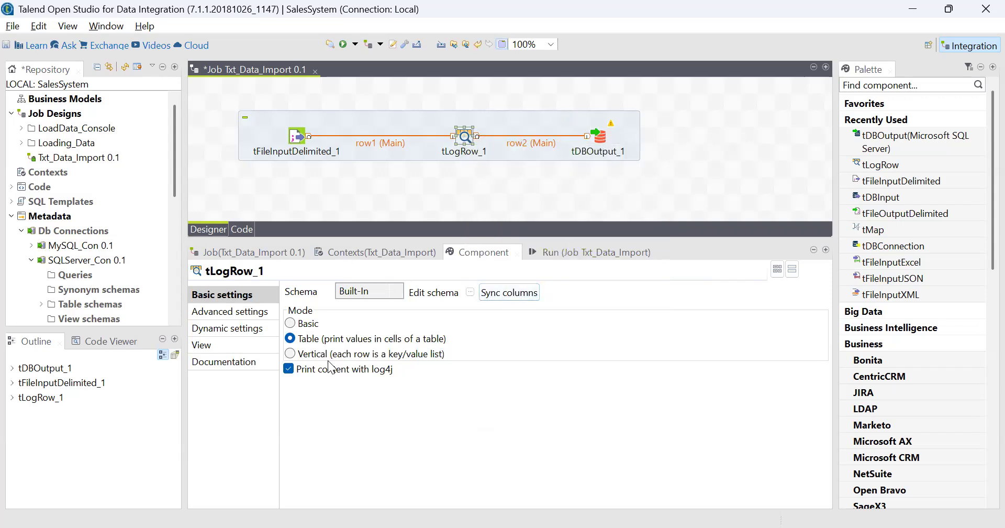
Run the rebuilt job from a cleared console and examine the log for tDBOutput_1
click(560, 255)
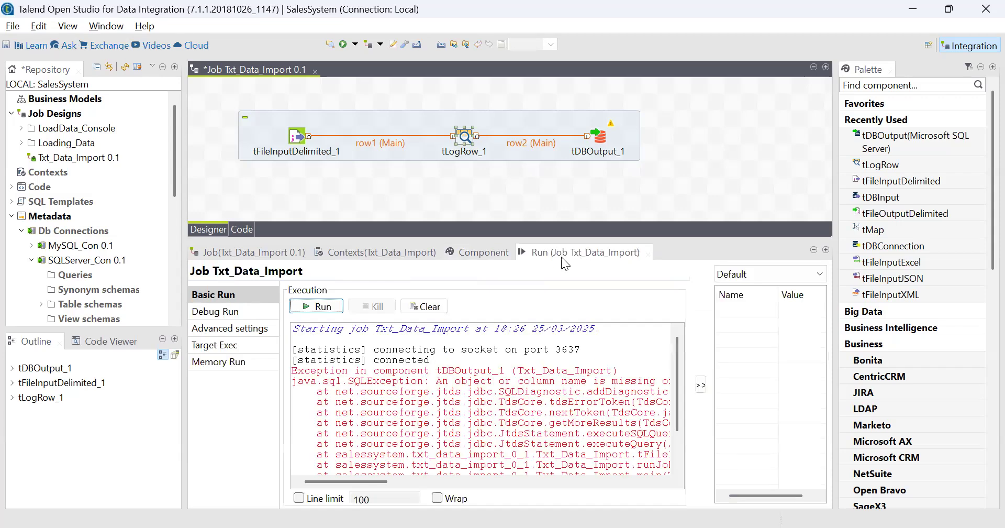
click(421, 304)
click(326, 306)
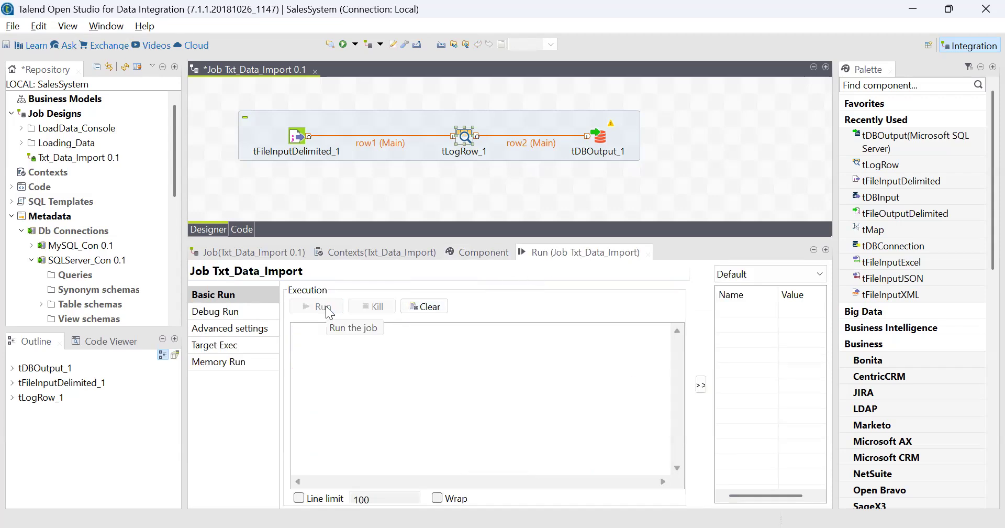
scroll(437, 422, up, 2)
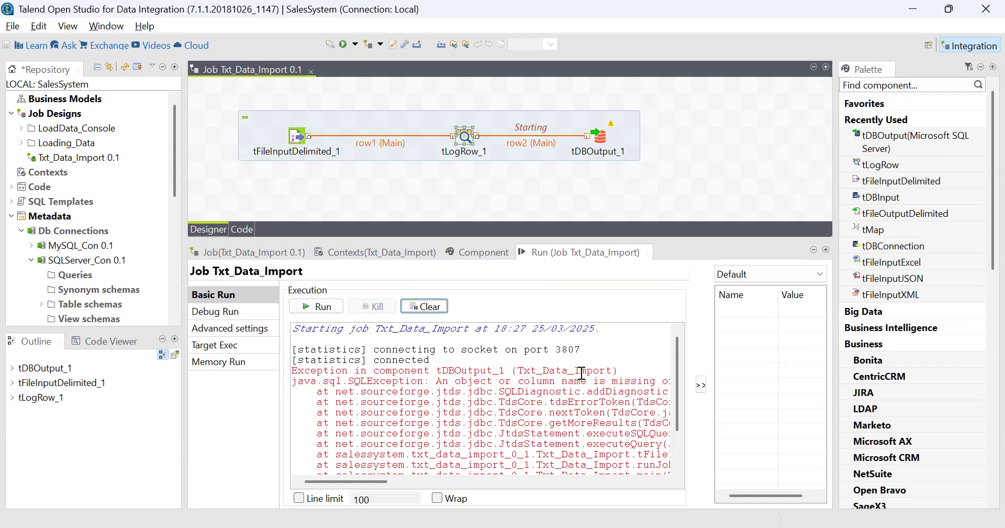
click(590, 348)
click(590, 349)
drag(348, 480, 325, 486)
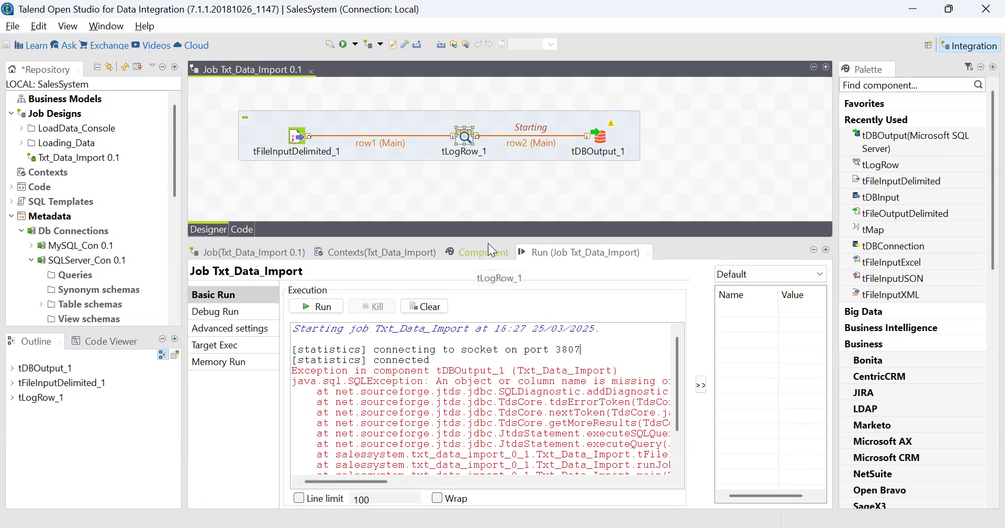
Switch tDBOutput_1's property type to Repository, attach the SQLServer_Con connection, and sync the component's columns
double_click(606, 141)
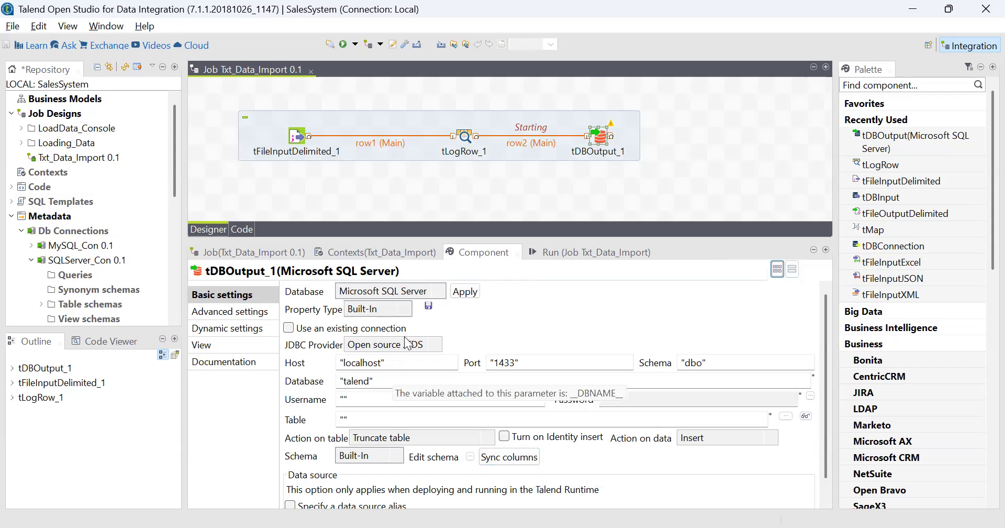
click(408, 313)
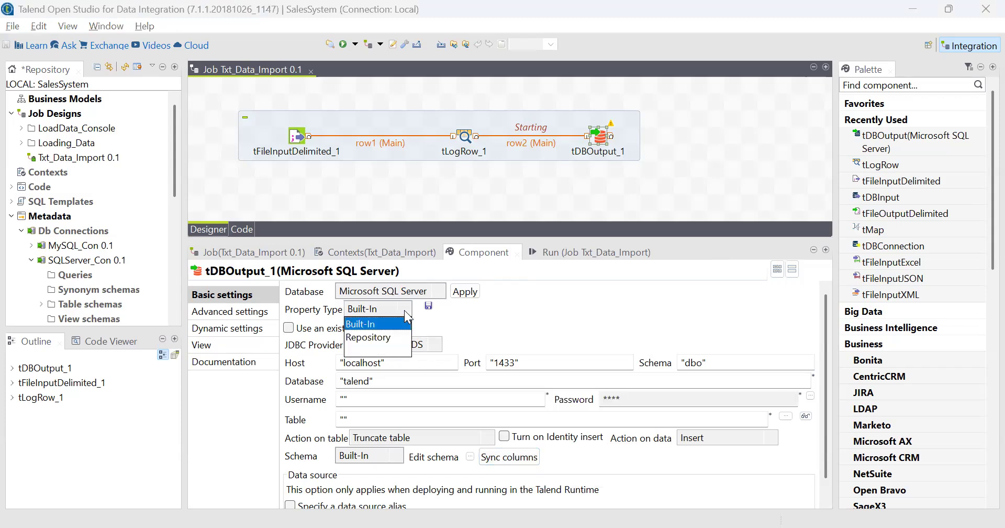
click(405, 312)
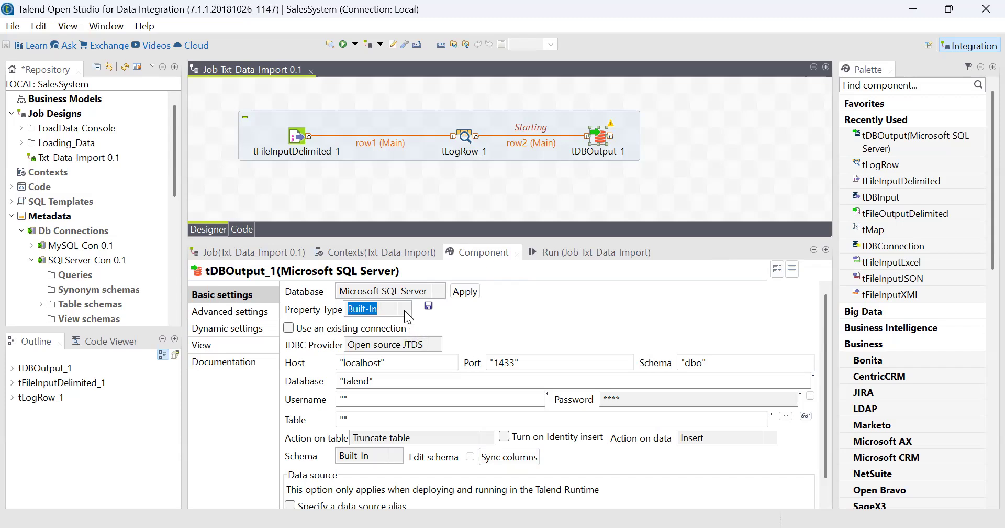
click(406, 311)
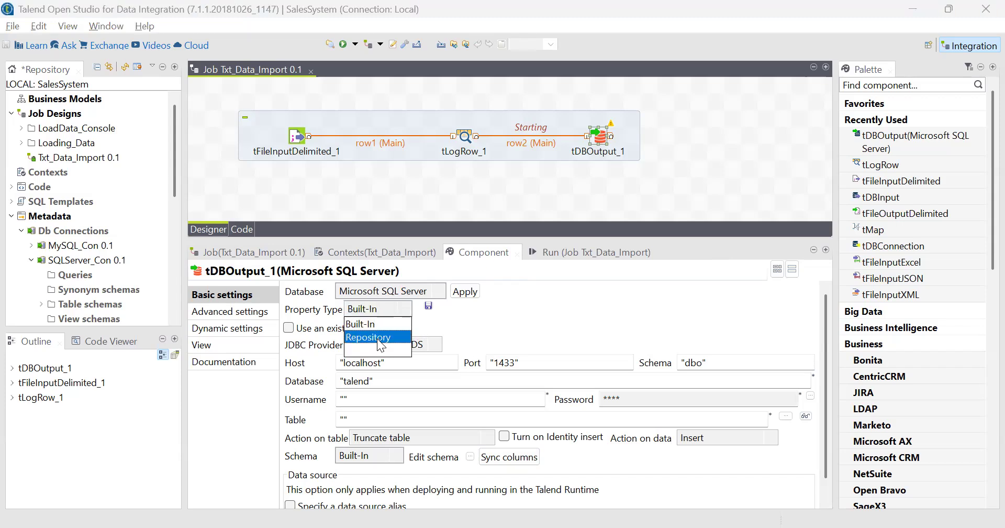
click(378, 338)
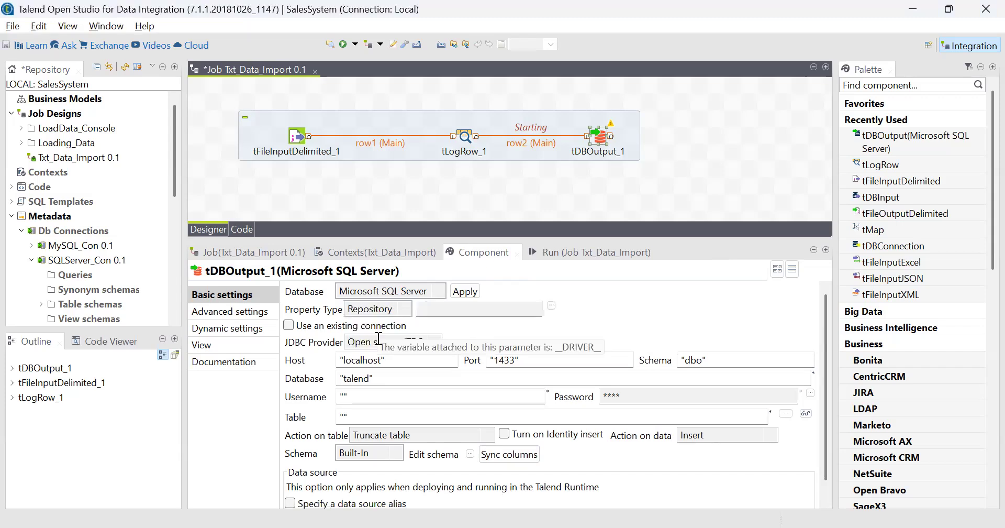
click(551, 306)
click(402, 139)
click(422, 155)
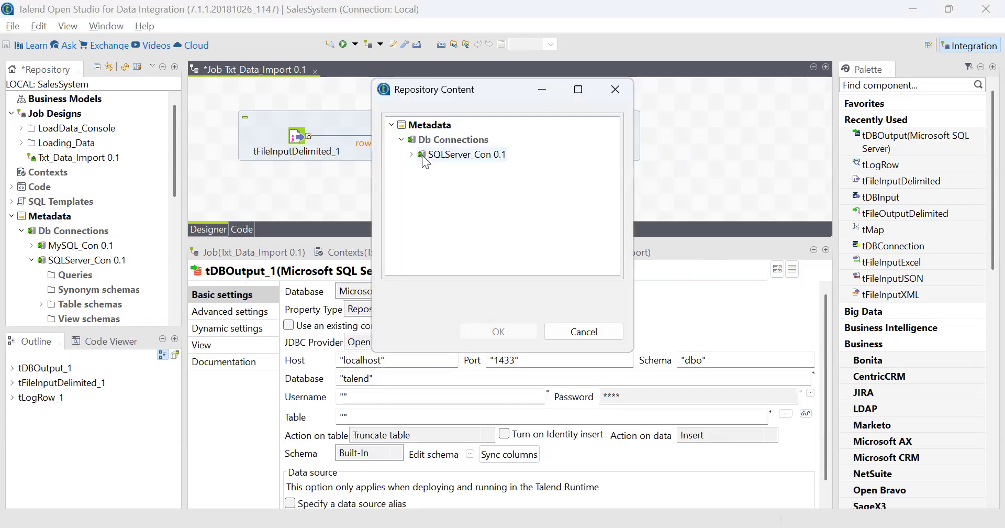
click(497, 332)
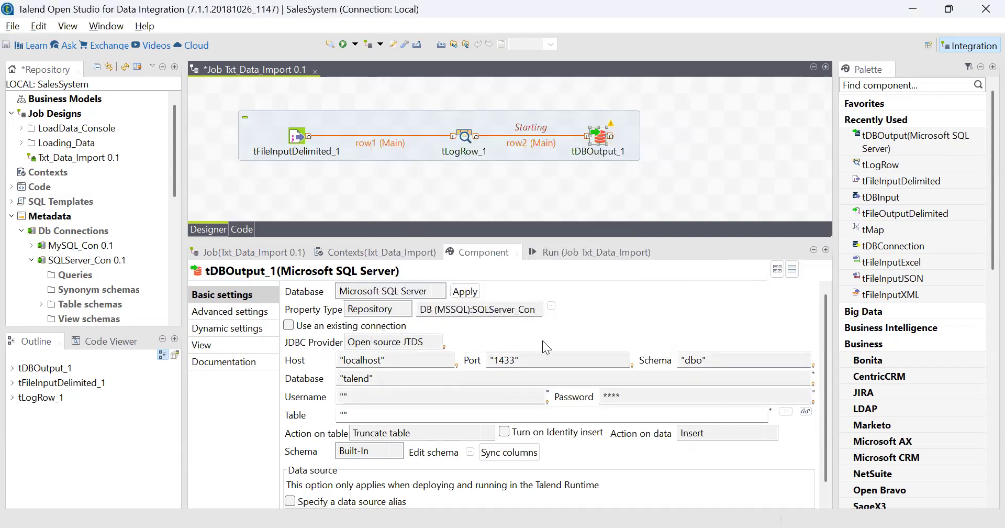
scroll(545, 346, down, 1)
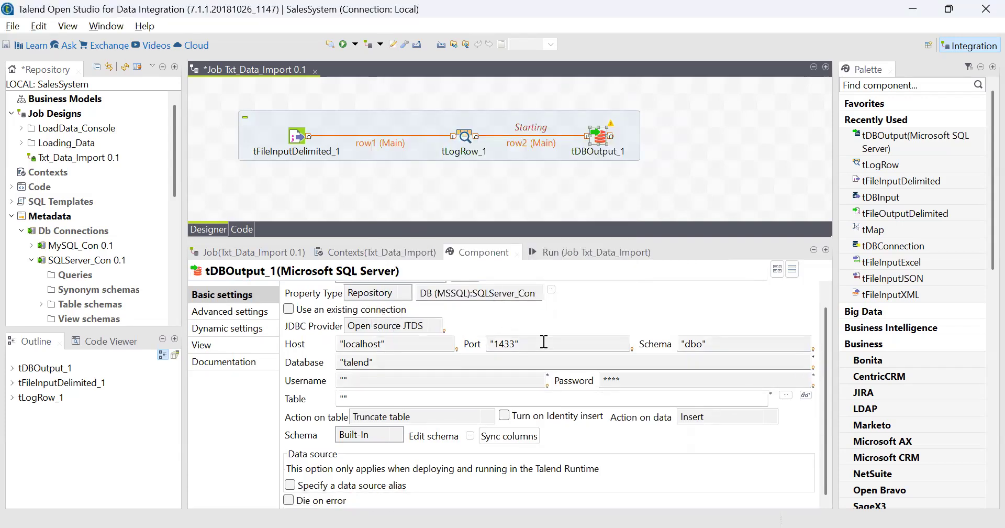
click(495, 437)
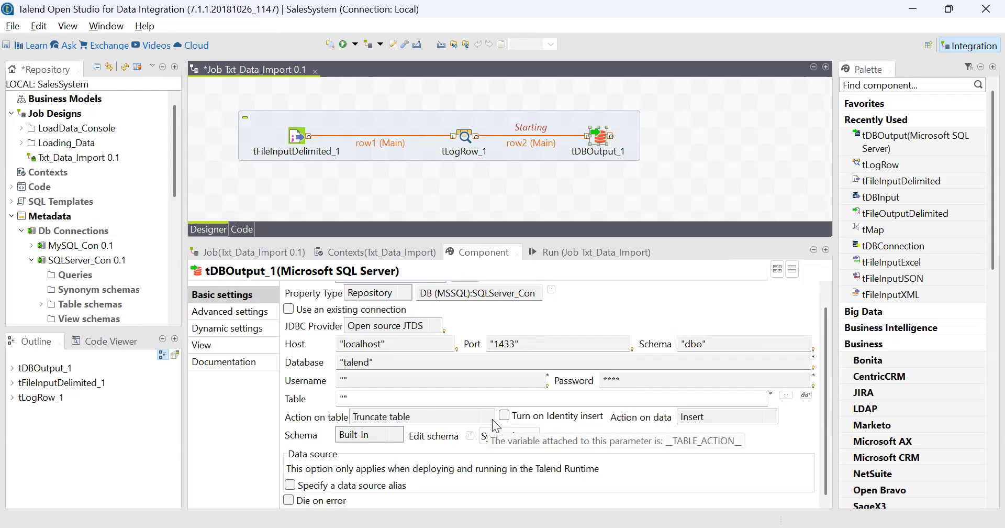
Switch to SQL Server Management Studio, refresh the Databases node, and expand the talend database's tables
key(alt+Tab)
click(14, 125)
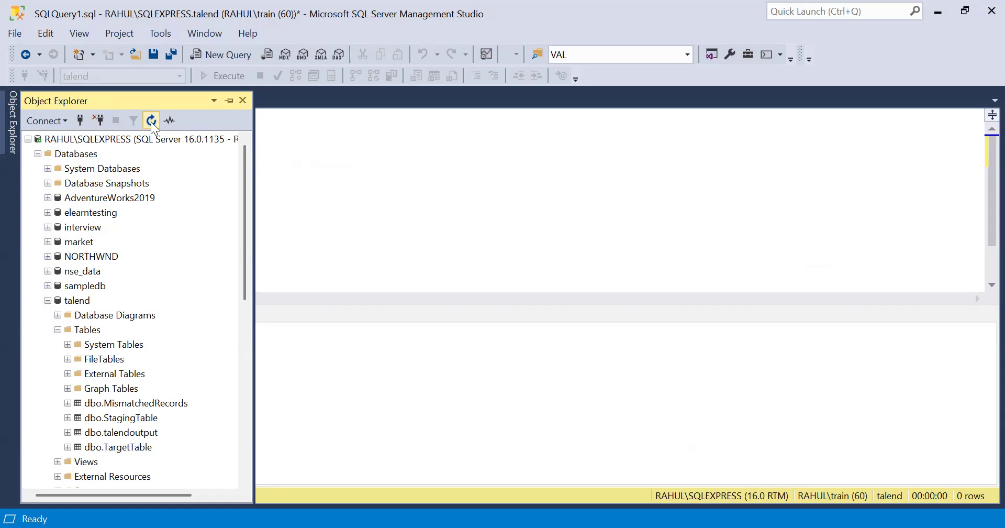
right_click(92, 156)
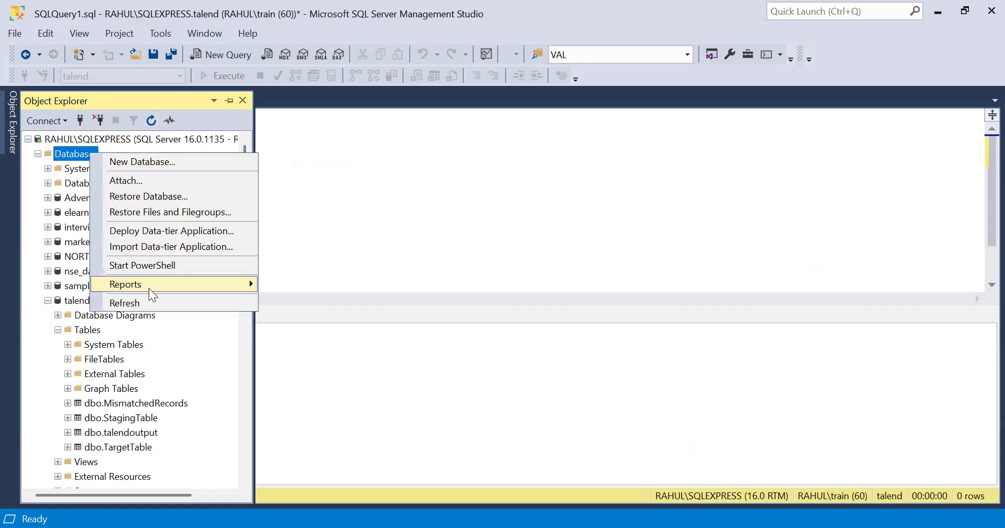
click(146, 303)
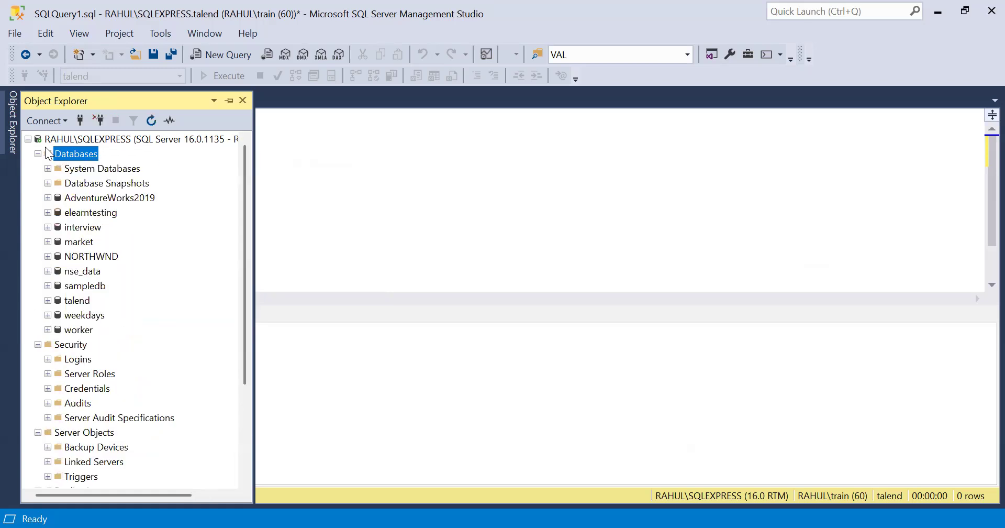
click(47, 300)
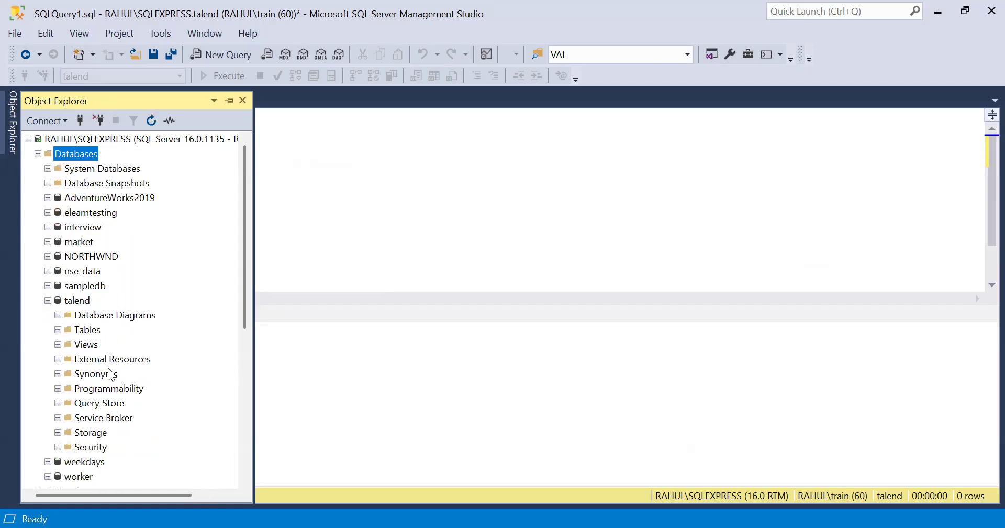
click(57, 330)
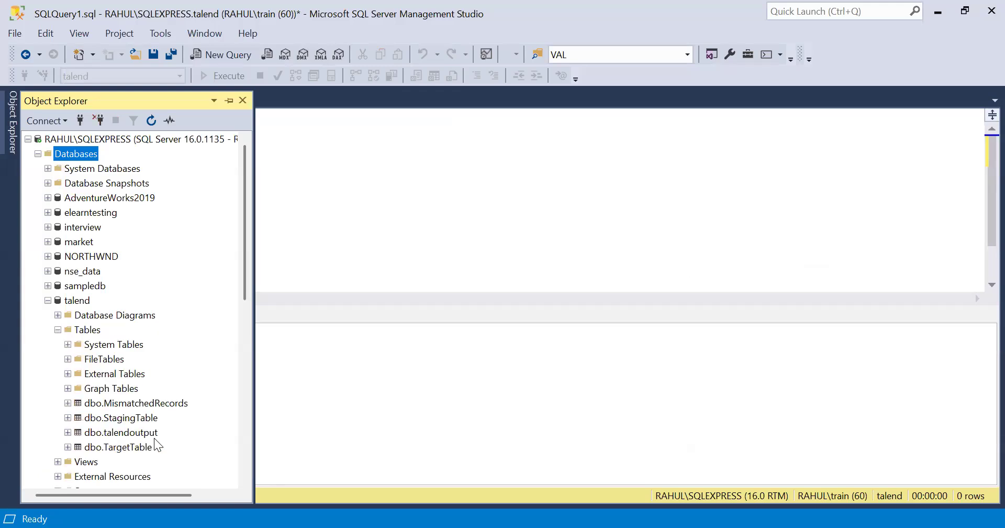
Execute only the "select * from talendoutput;" statement to check the table's rows
click(446, 216)
drag(190, 119, 36, 111)
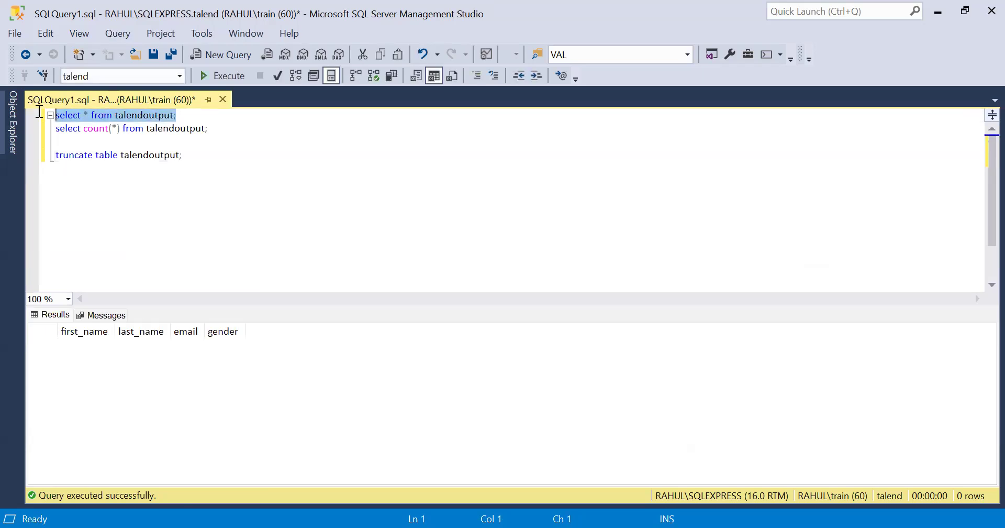
click(223, 75)
Return to Talend, sync tDBOutput_1's columns again, and rerun the job from a cleared console
key(alt+Tab)
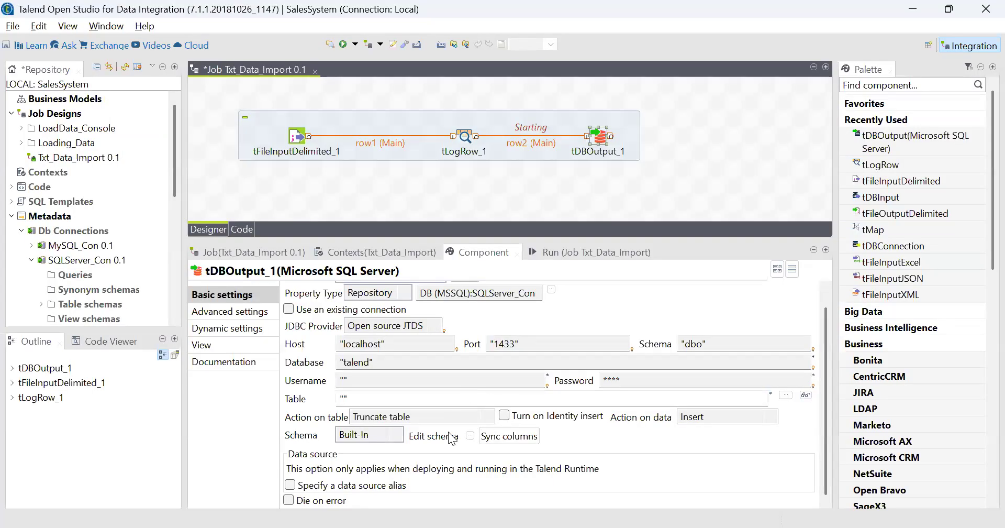
click(501, 438)
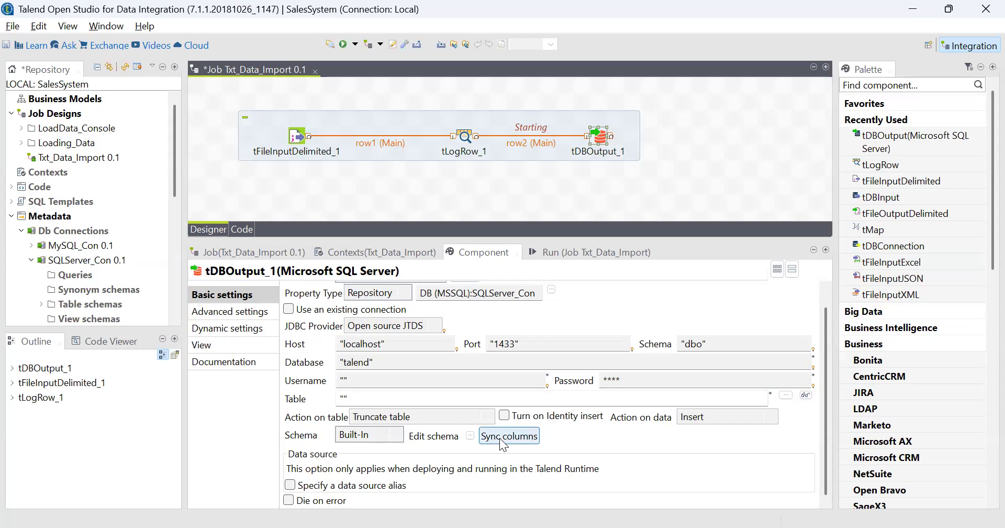
click(570, 253)
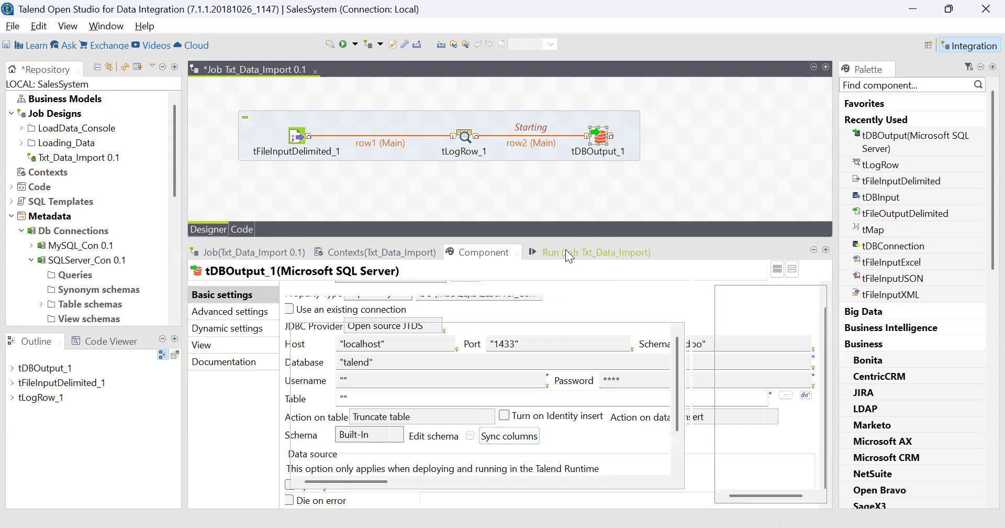
click(425, 306)
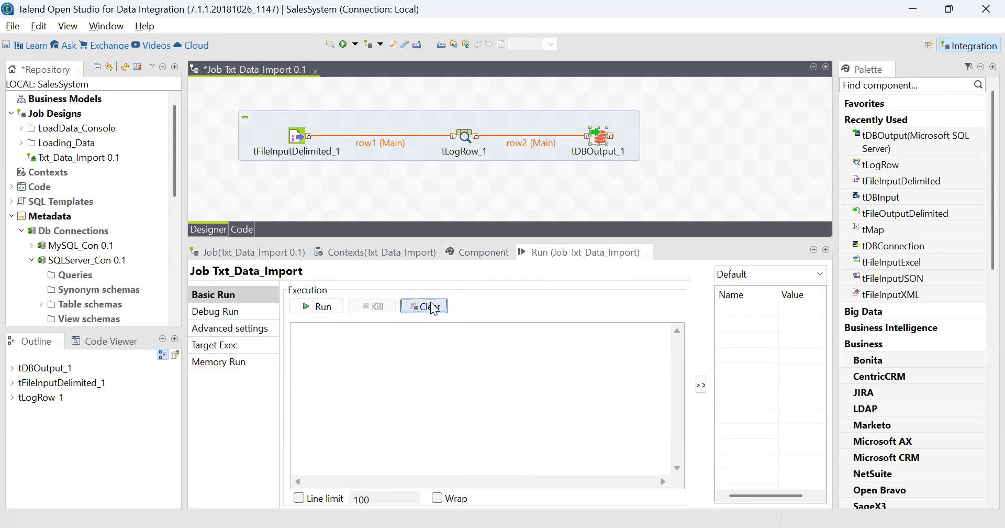
click(316, 307)
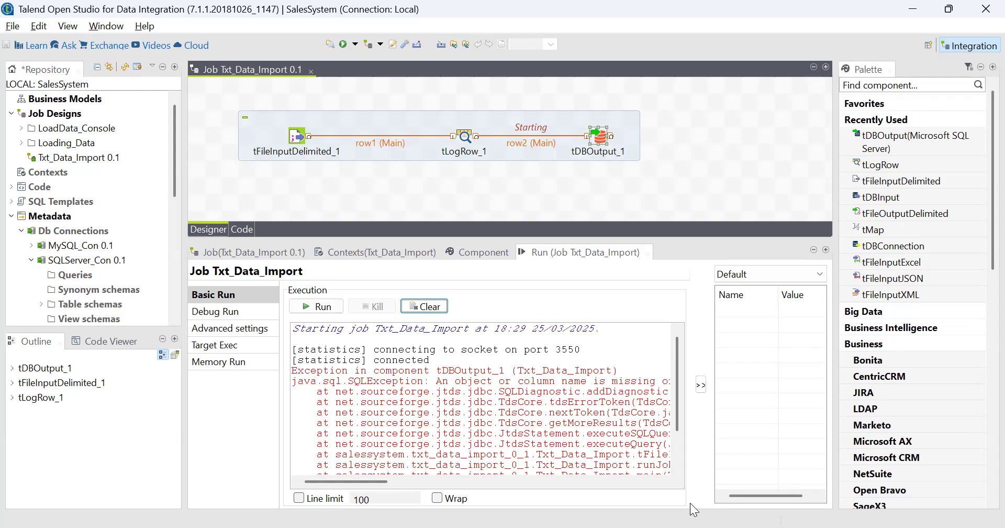
Check the table and connection settings of tDBOutput_1, and open the job's run view
key(alt+Tab)
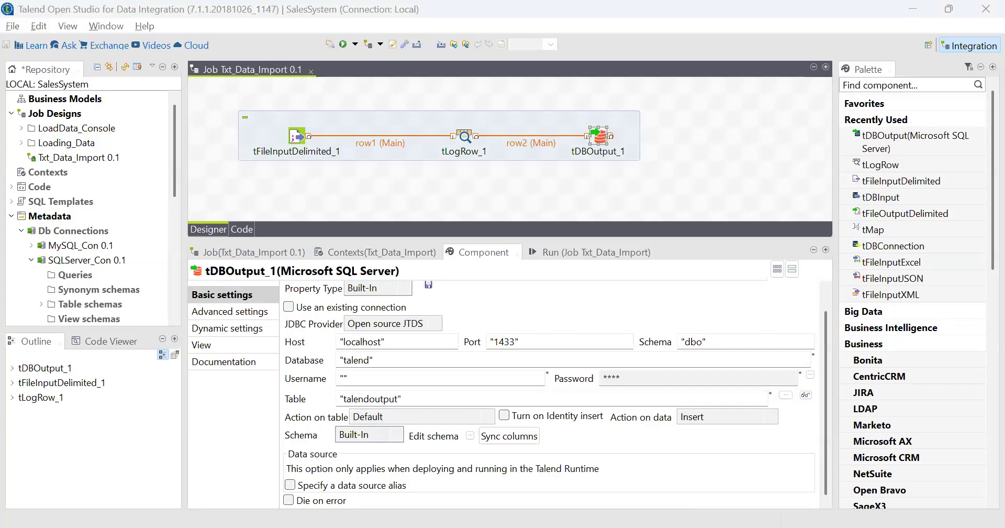
click(590, 323)
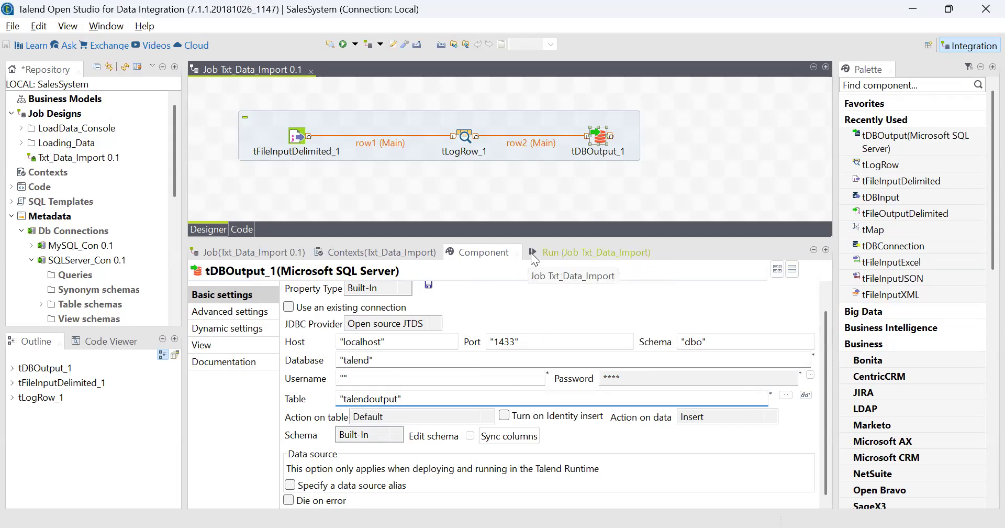
click(574, 252)
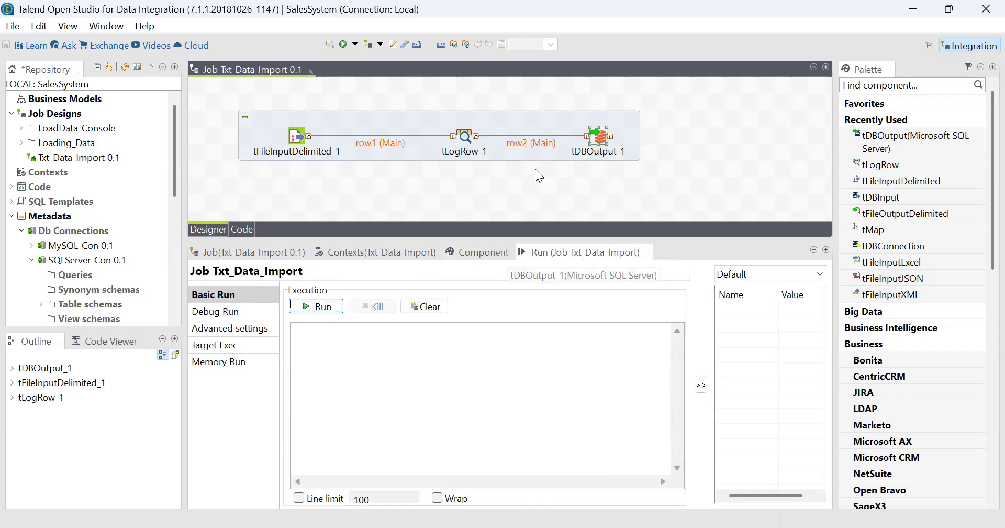
Inspect tFileInputDelimited_1's basic settings and schema columns, and leave the schema without editing it
click(296, 137)
double_click(295, 137)
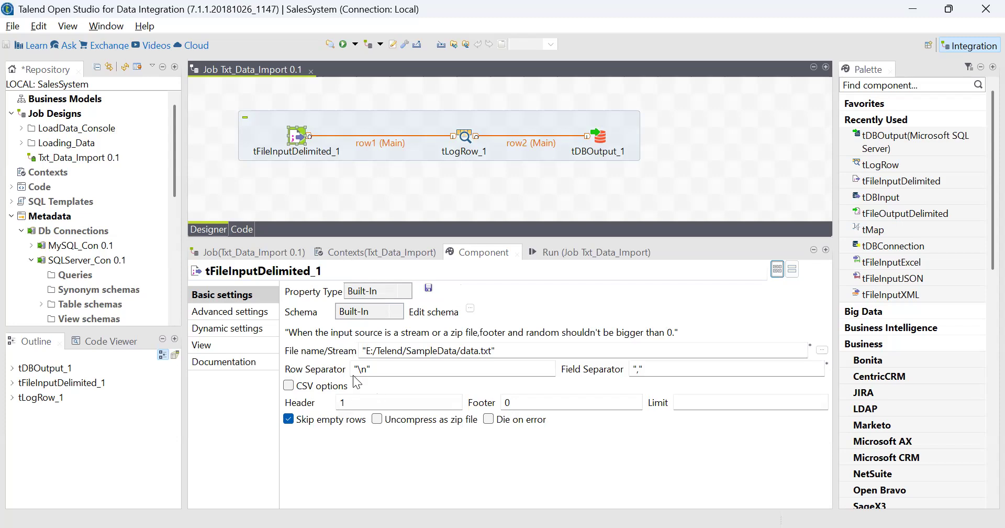
click(470, 309)
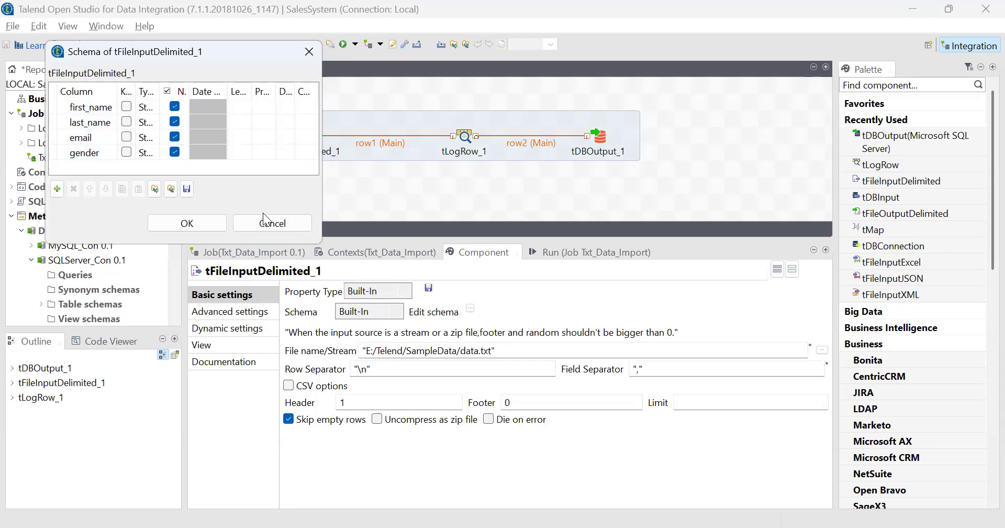
click(279, 222)
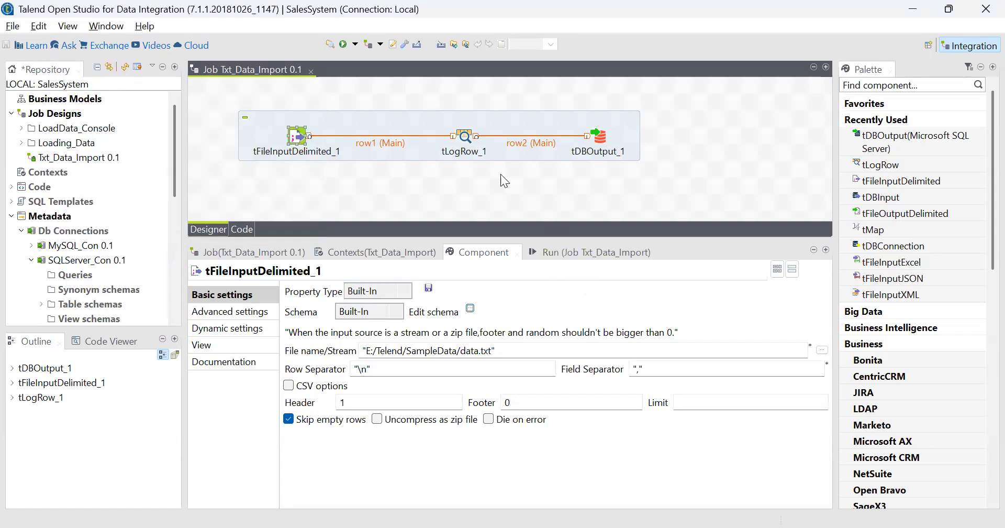
Set tDBOutput_1's action on table to Truncate table
click(600, 140)
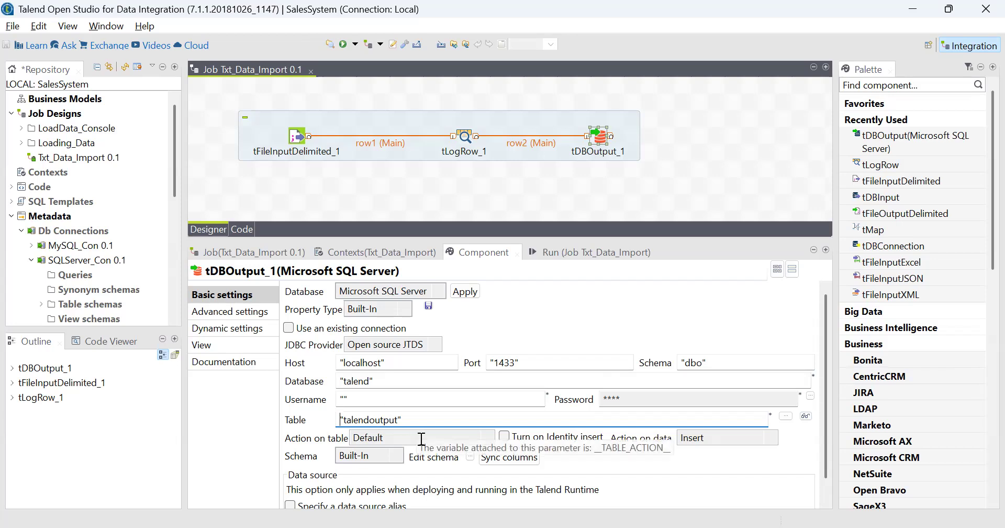
click(449, 437)
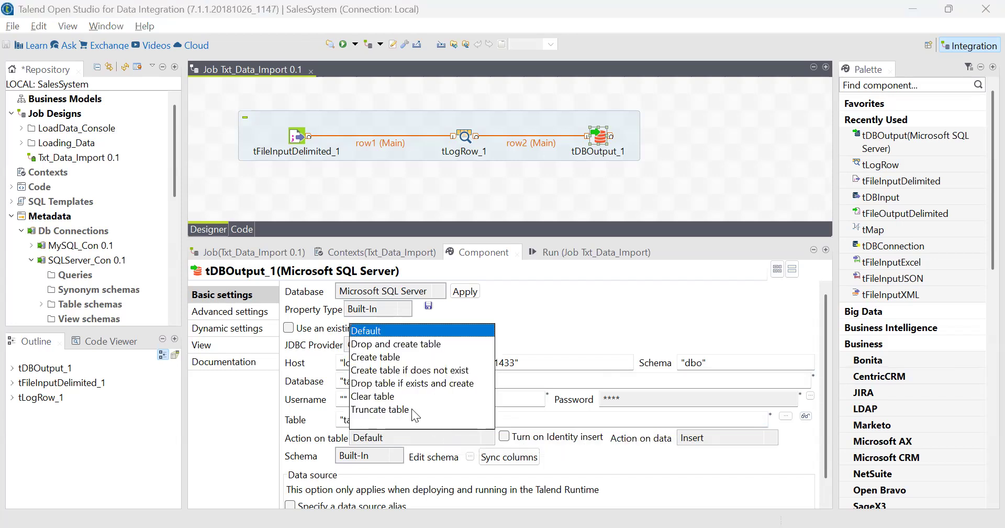
click(405, 409)
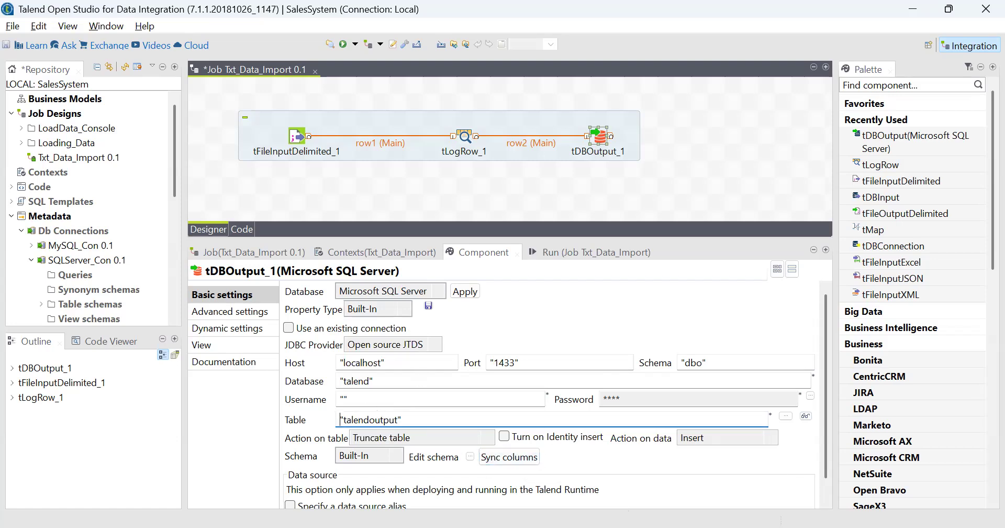
Switch to SQL Server Management Studio and query all rows and the row count of talendoutput
key(alt+Tab)
drag(229, 120, 53, 116)
click(222, 72)
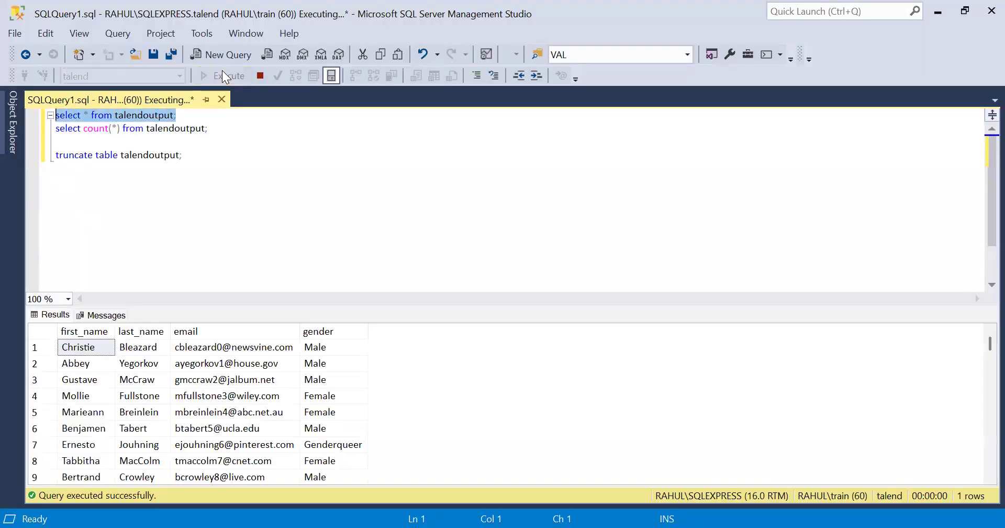
drag(224, 128, 55, 128)
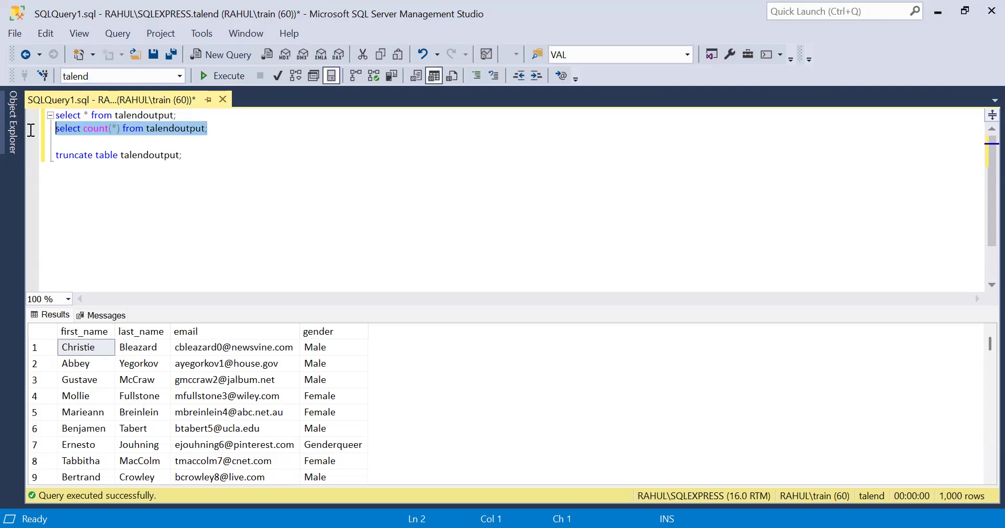
click(214, 77)
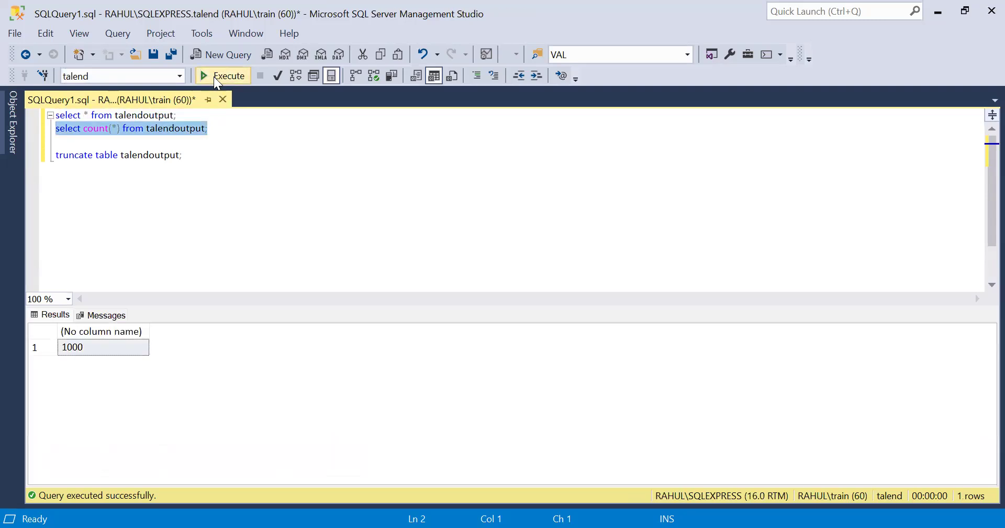
Truncate the talendoutput table and query all its rows again to verify the result
drag(193, 157, 31, 143)
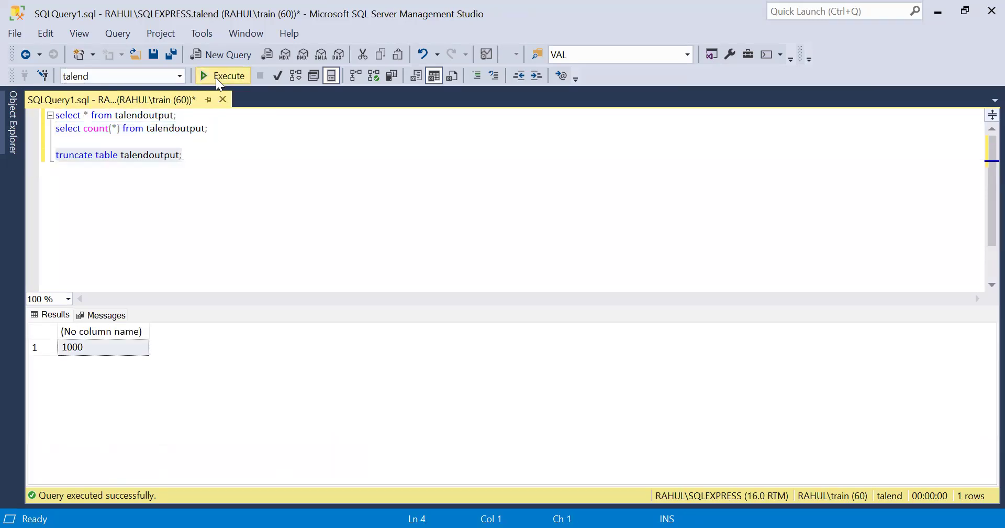
click(216, 77)
drag(200, 114, 51, 115)
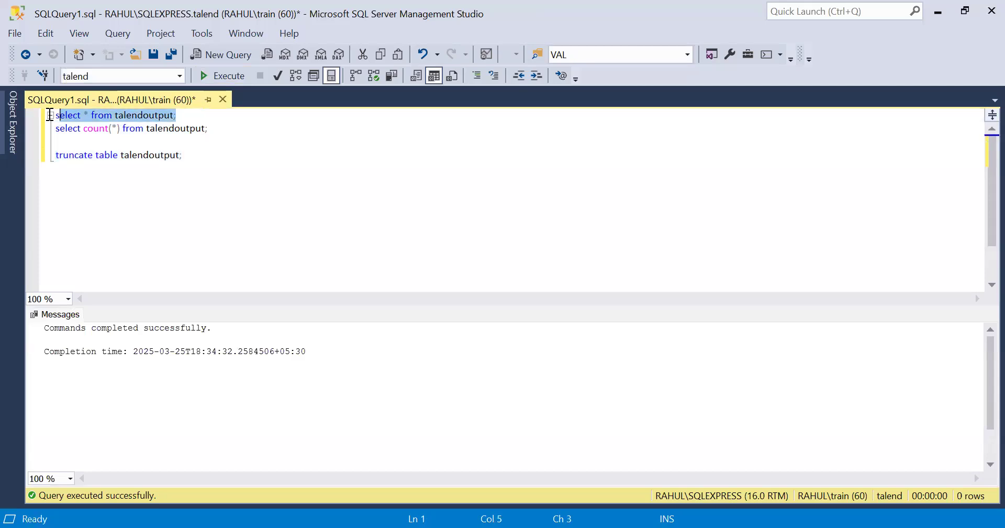
click(220, 76)
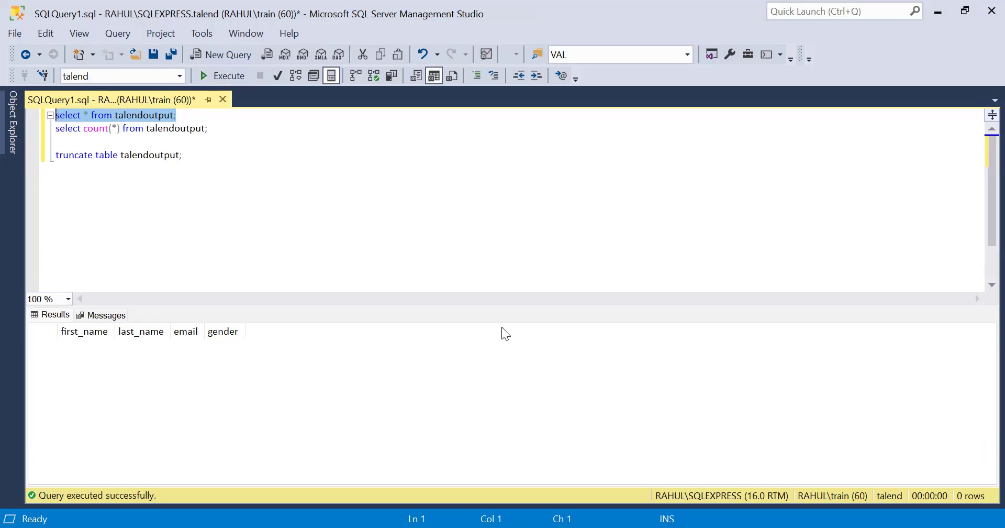
Switch to Talend Open Studio, run the Txt_Data_Import job, and review its console output from the end back to the start
key(alt+Tab)
click(589, 253)
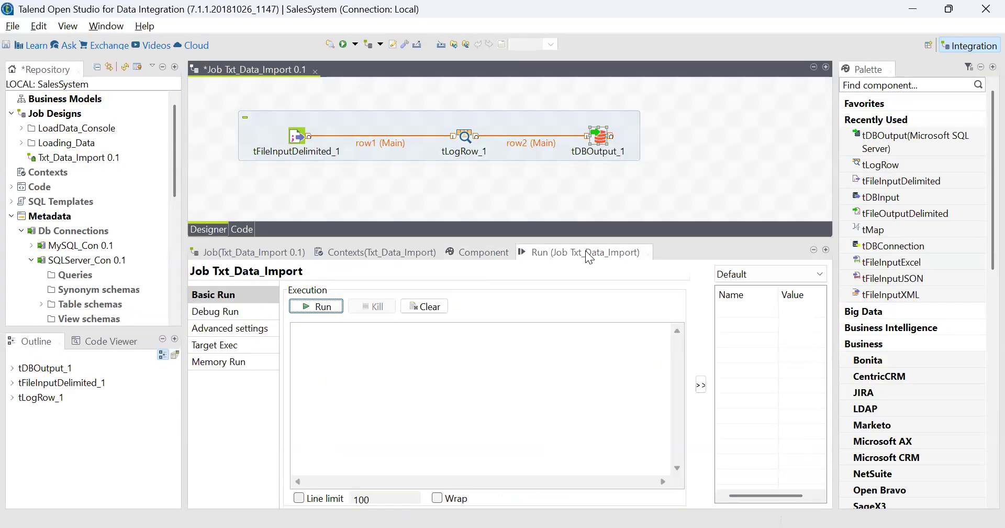
click(319, 307)
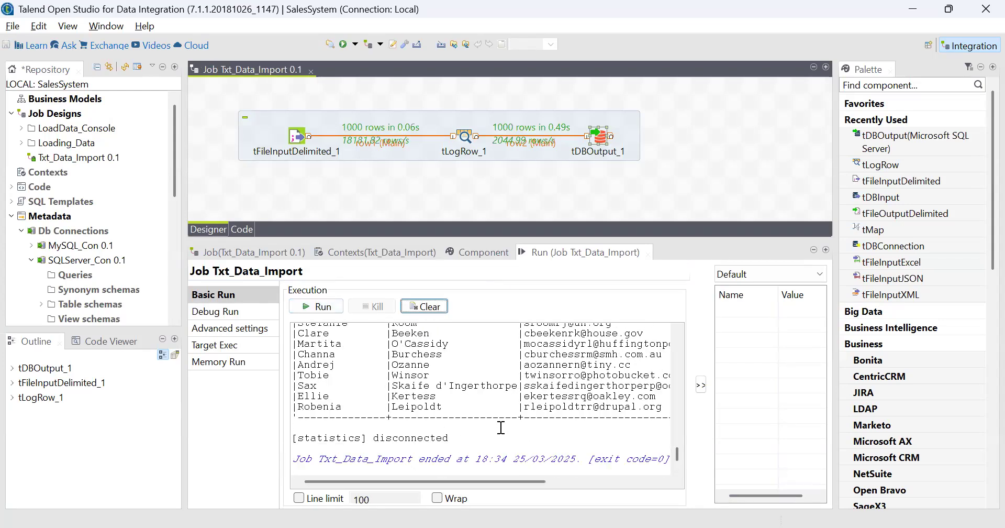
scroll(502, 427, up, 10)
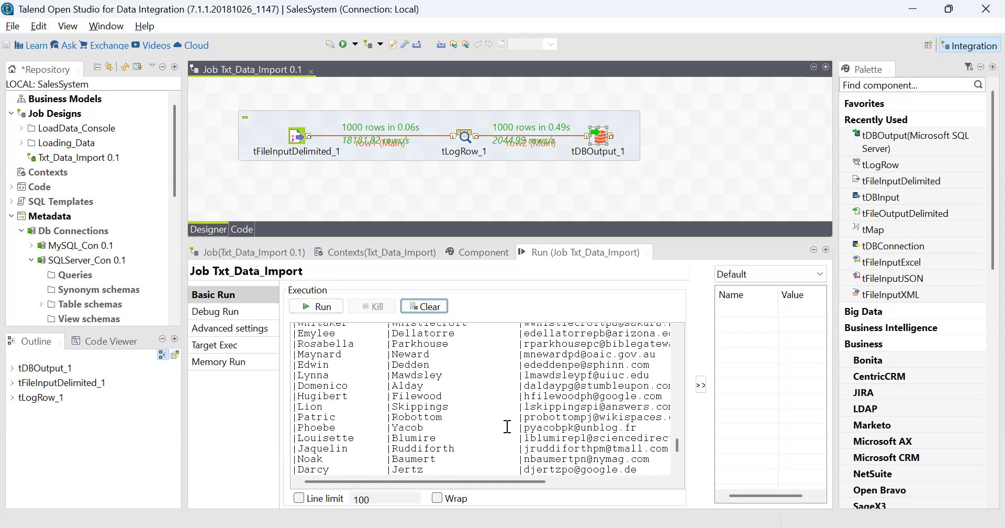
scroll(506, 427, up, 5)
drag(677, 439, 674, 337)
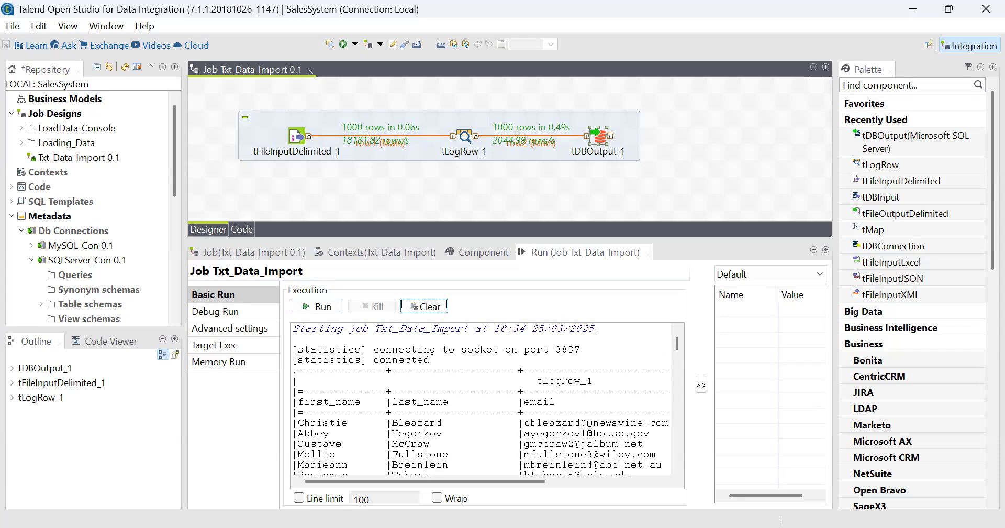
Switch to SQL Server Management Studio, query all rows of talendoutput, and look through the imported records
key(alt+Tab)
drag(204, 119, 54, 115)
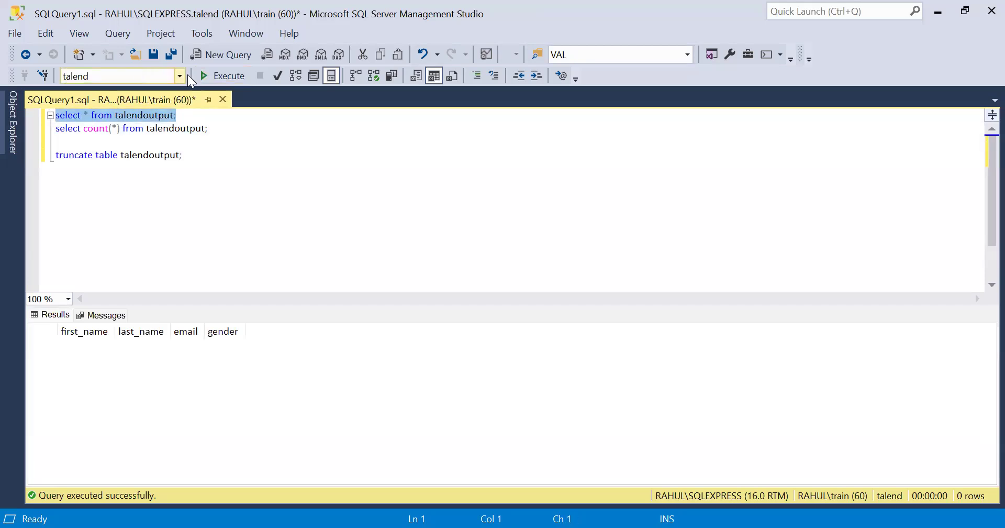
click(206, 79)
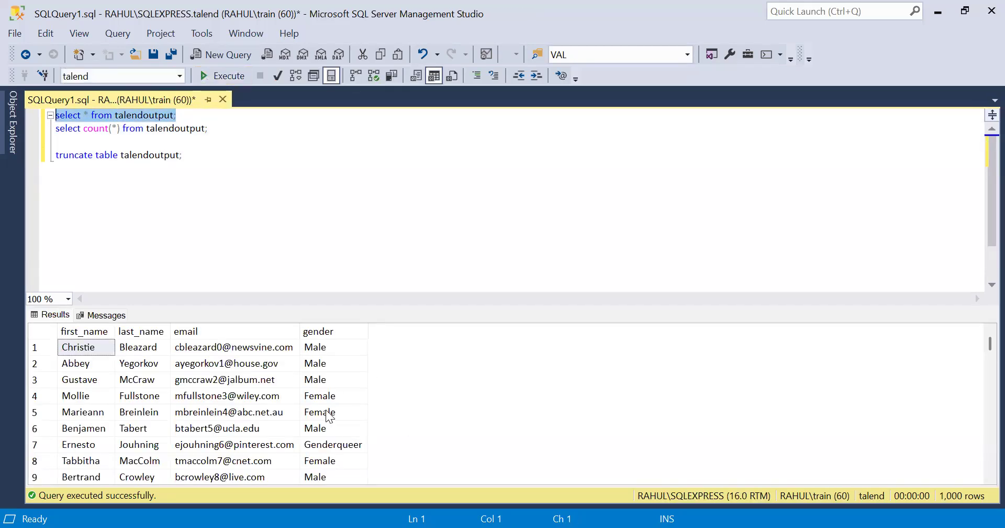
scroll(329, 416, down, 20)
scroll(329, 416, down, 3)
scroll(328, 416, up, 20)
scroll(329, 416, up, 9)
key(alt+Tab)
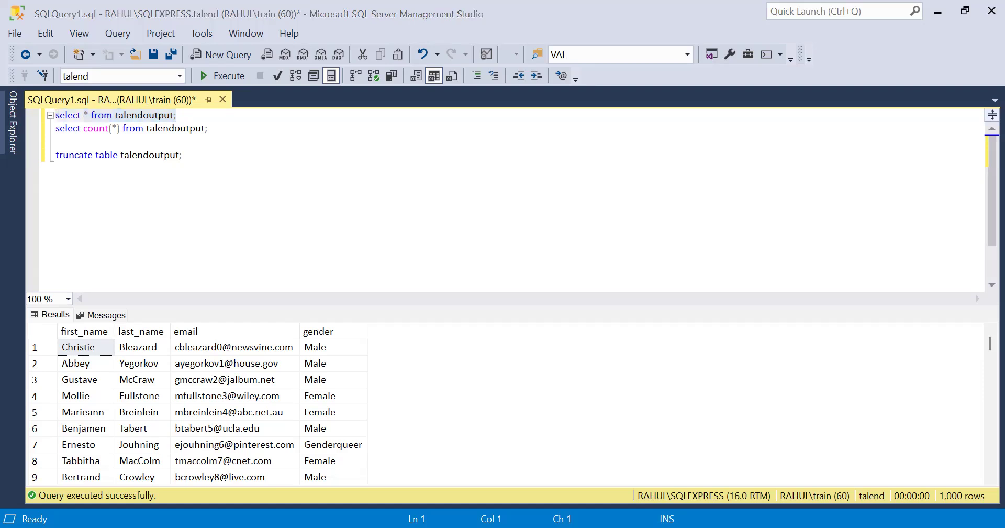